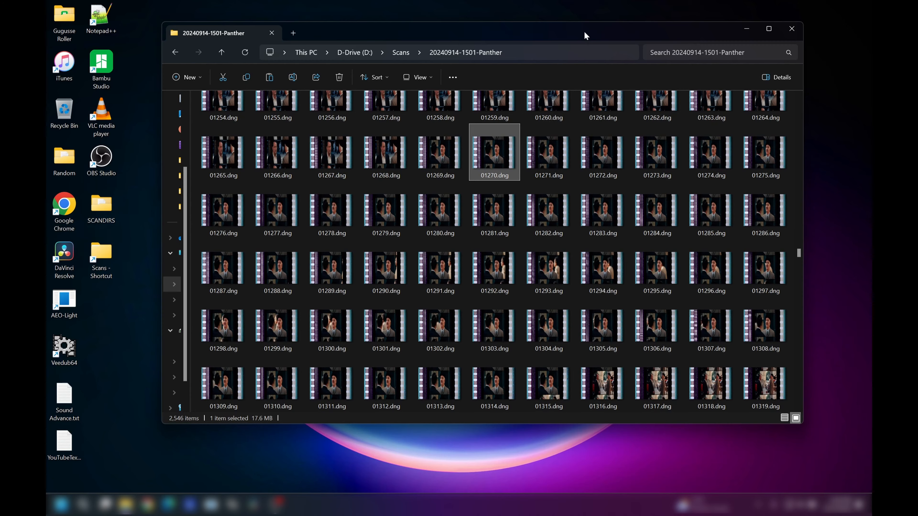
left_click_drag(585, 32, 579, 90)
left_click(604, 42)
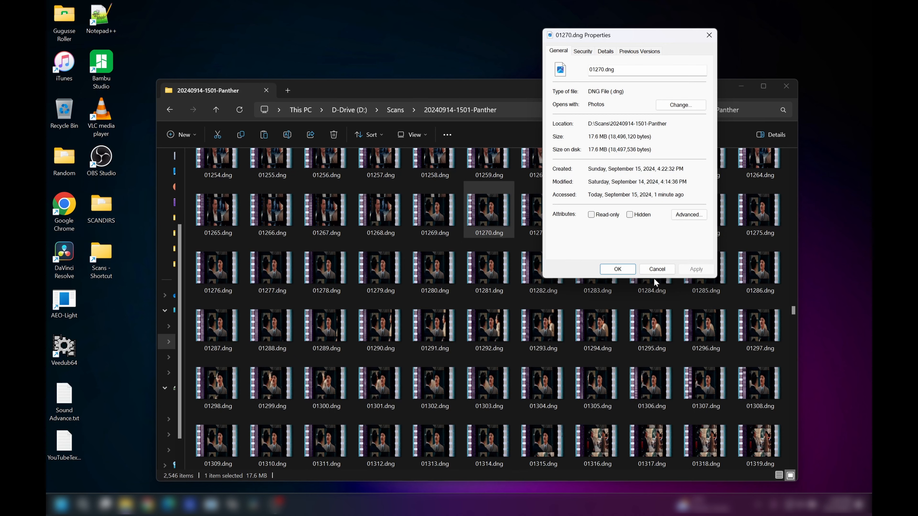
left_click_drag(794, 311, 797, 457)
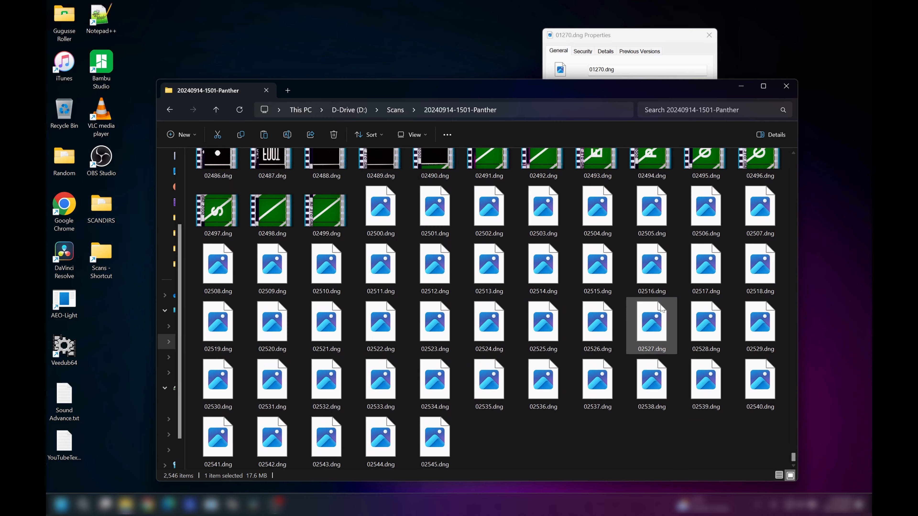
scroll(650, 322, "up", 3)
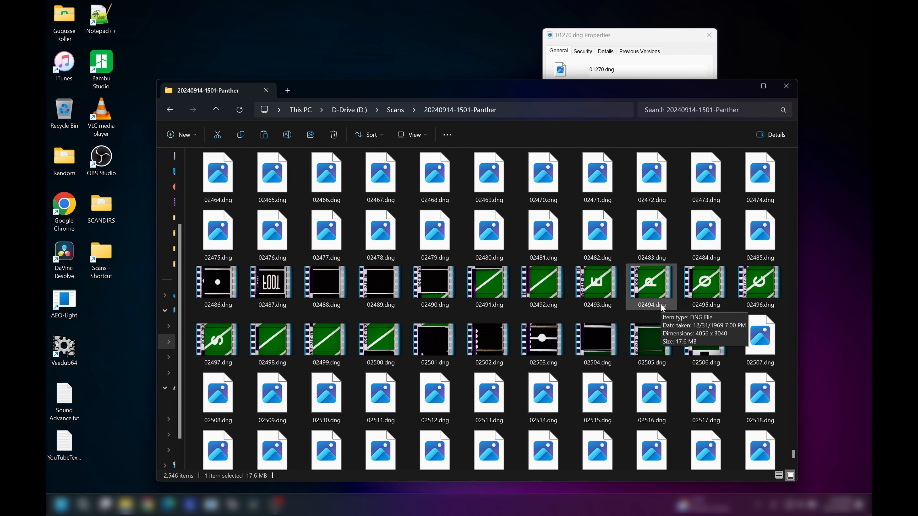
- Close the scan folder window and the open file and folder properties windows
left_click(786, 86)
left_click(708, 35)
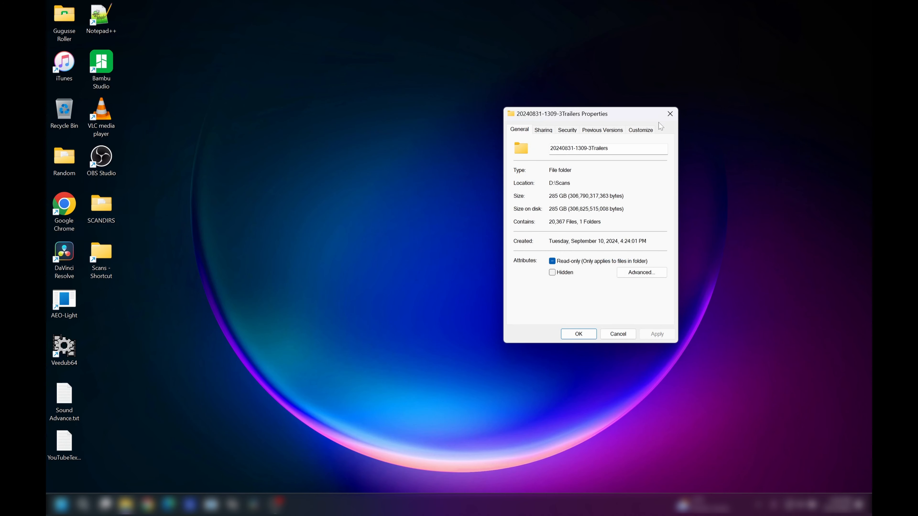
left_click(670, 114)
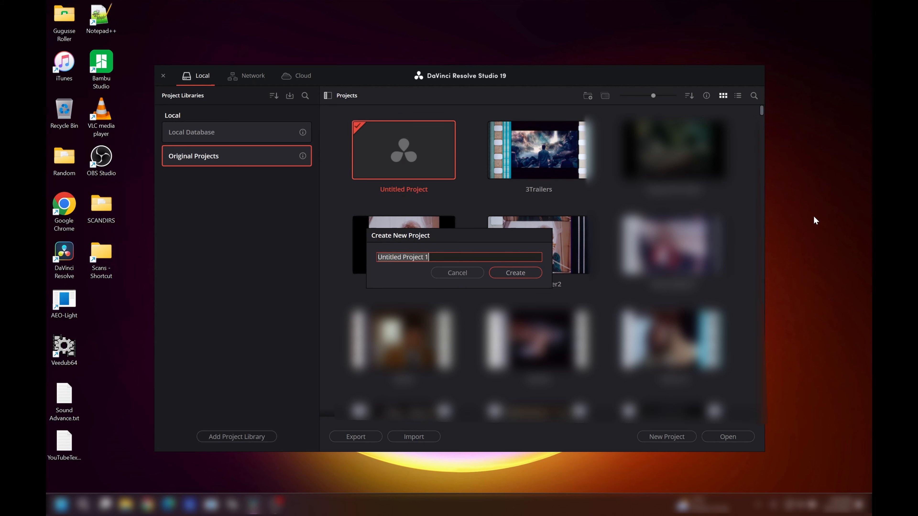
- Create a DaVinci Resolve project named "Pink Panther"
type("Pink ")
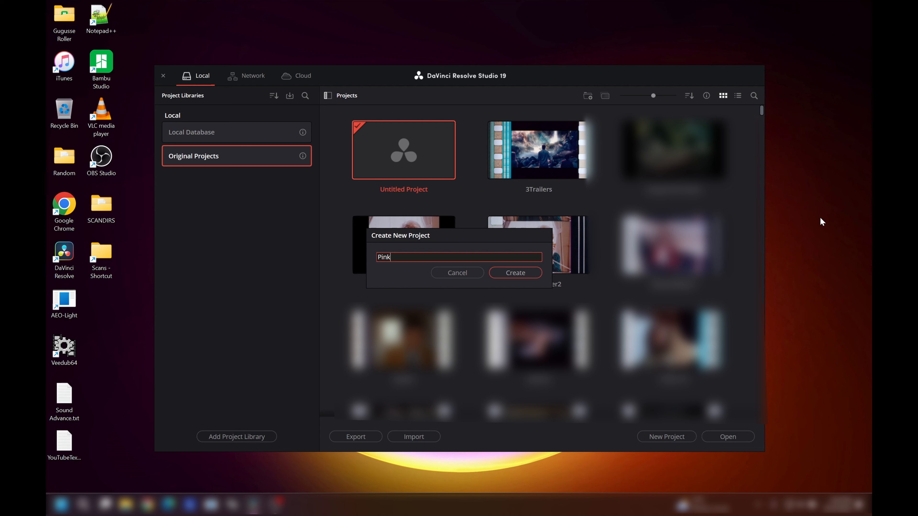
type("Panther")
left_click(536, 275)
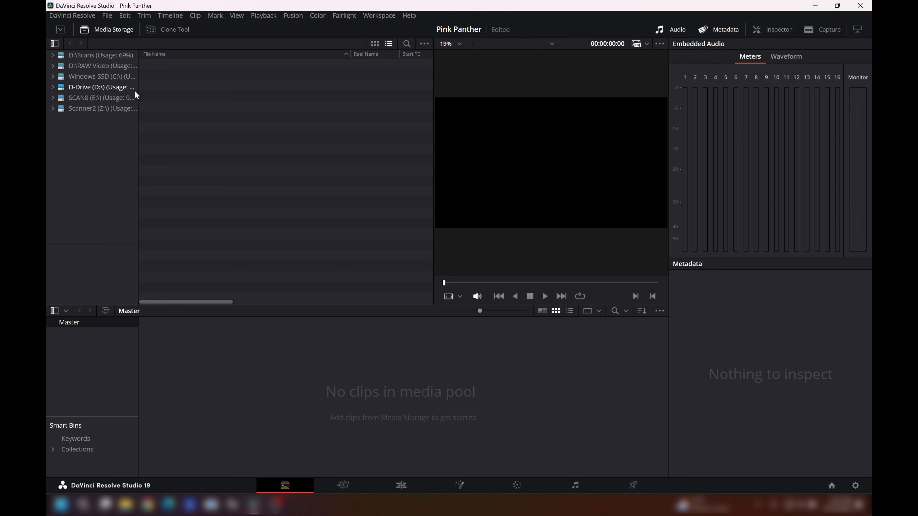
left_click(52, 88)
scroll(94, 176, "down", 1)
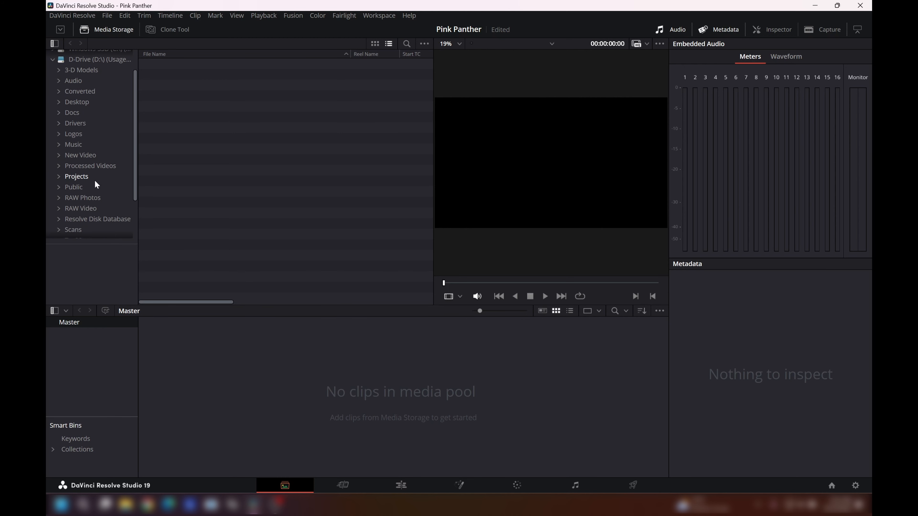
scroll(85, 199, "down", 2)
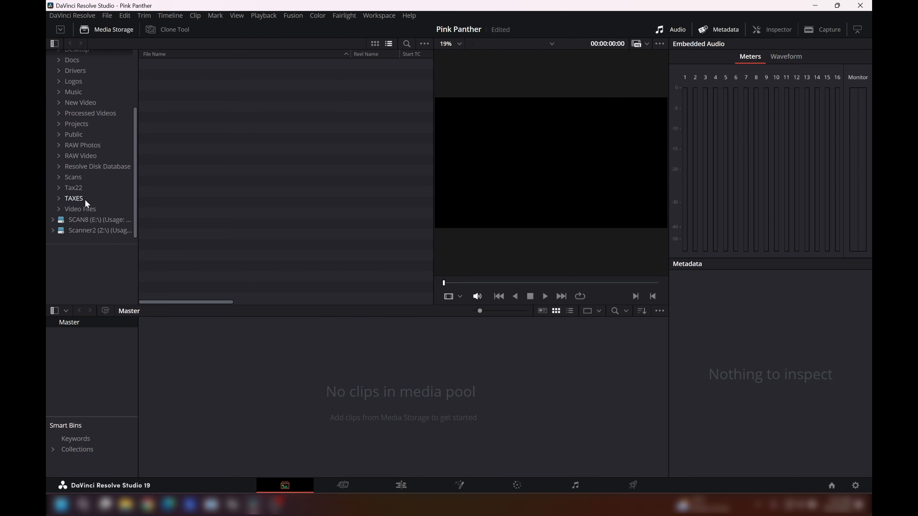
left_click(82, 177)
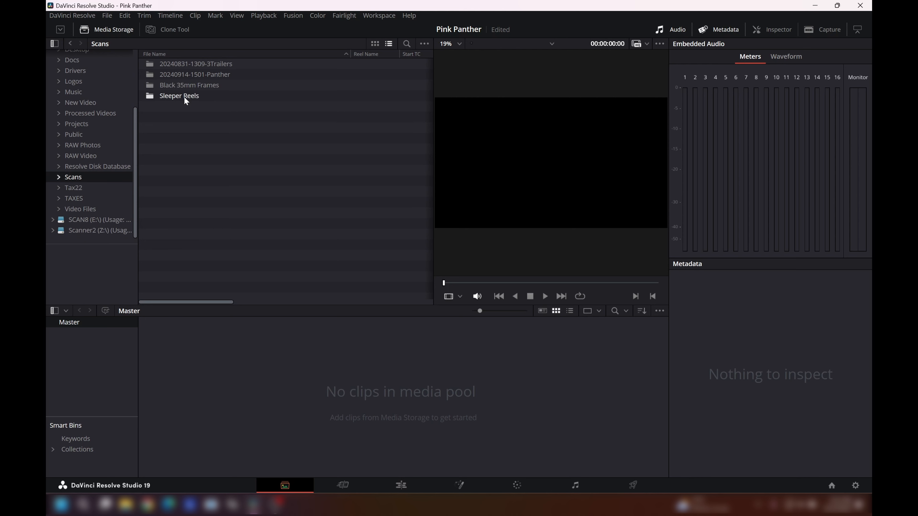
double_click(196, 75)
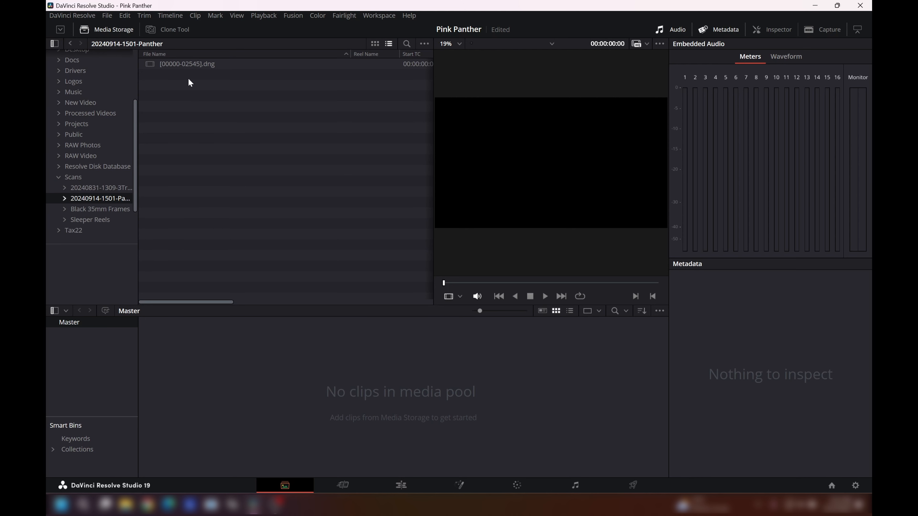
left_click(189, 66)
left_click_drag(189, 66, 200, 349)
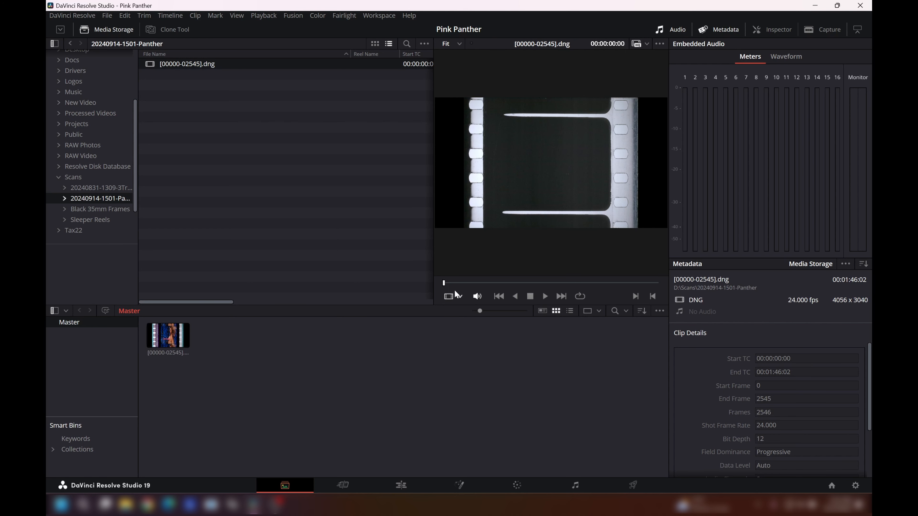
left_click_drag(444, 284, 578, 283)
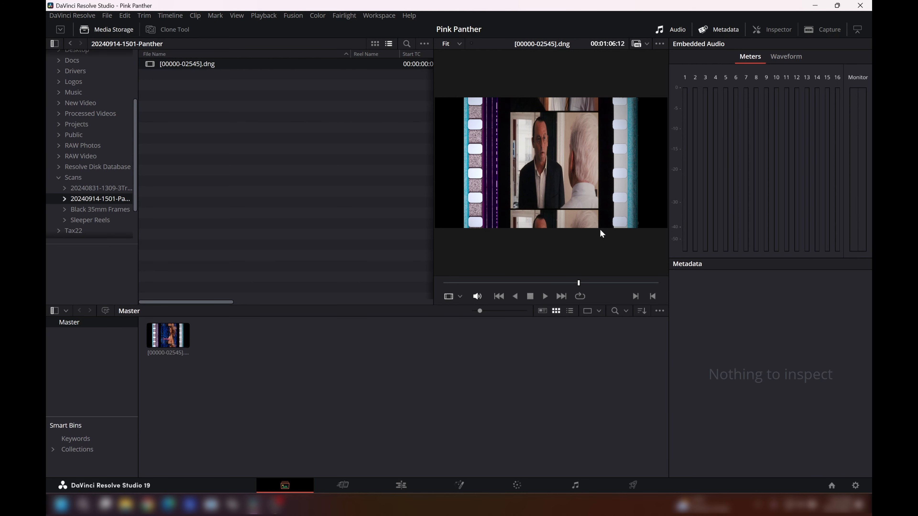
- Create a timeline named "Main edit" from the imported DNG sequence, keeping the project settings
right_click(168, 340)
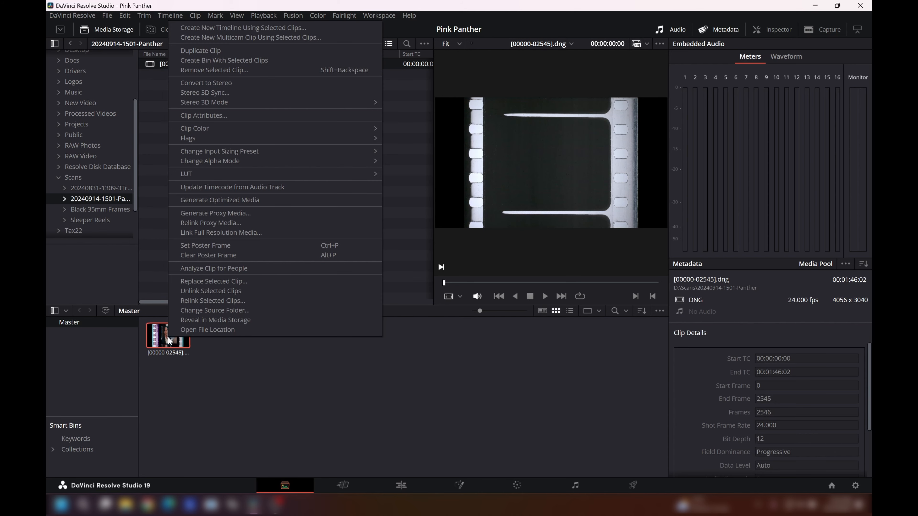
left_click(250, 28)
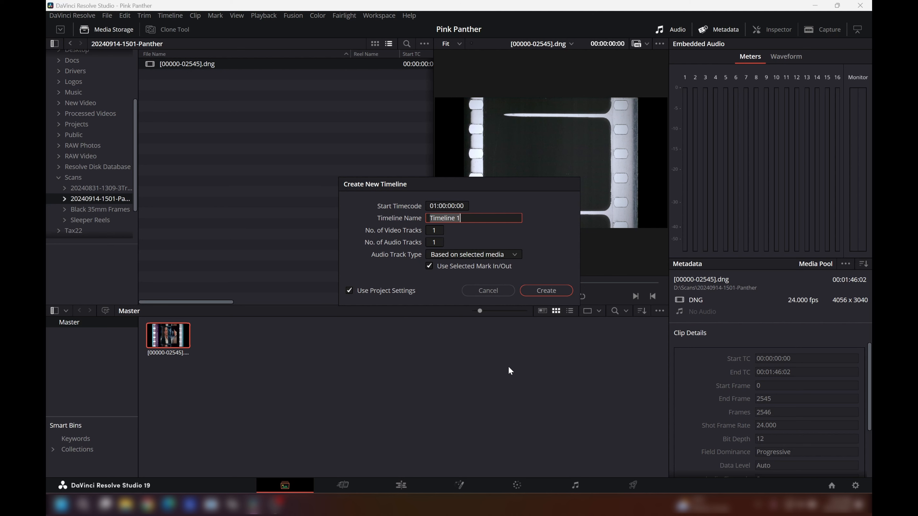
type("Main edit")
left_click(546, 291)
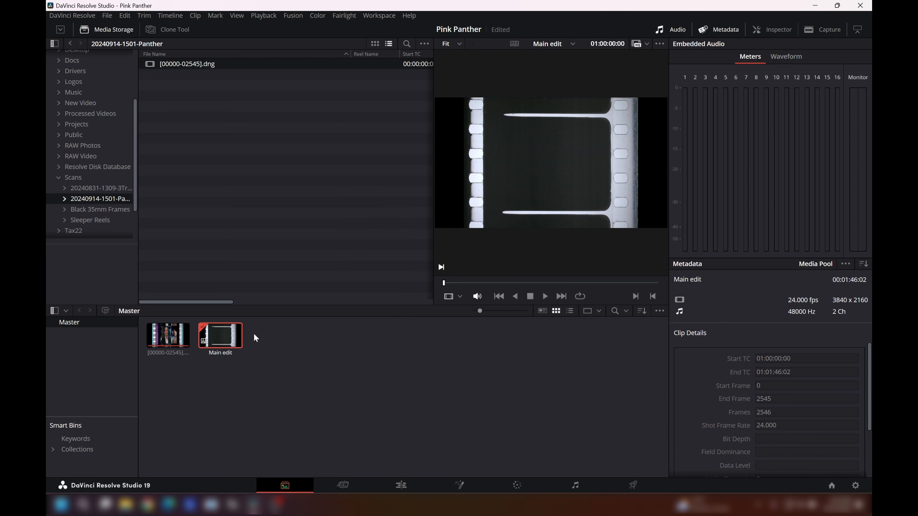
- Open the Main edit timeline for editing and move the playhead to the picture frame at 01:00:40:00
double_click(219, 335)
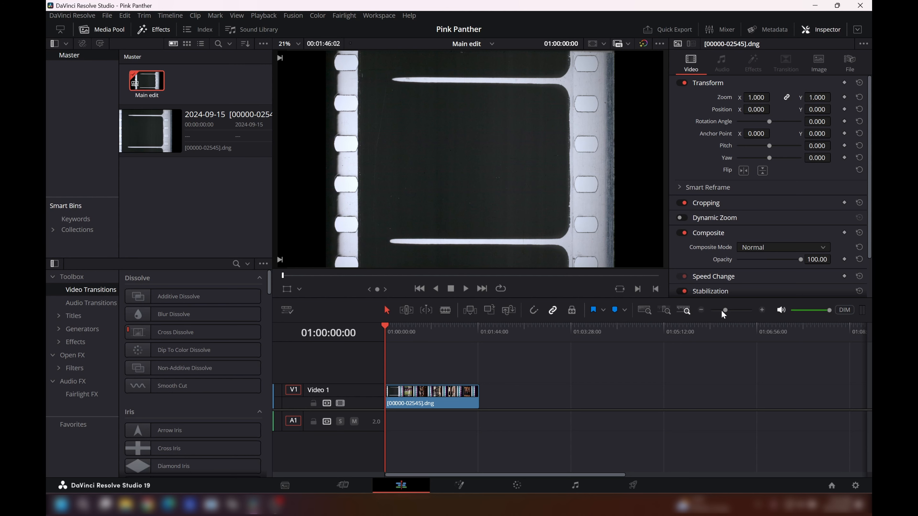
left_click_drag(725, 310, 736, 310)
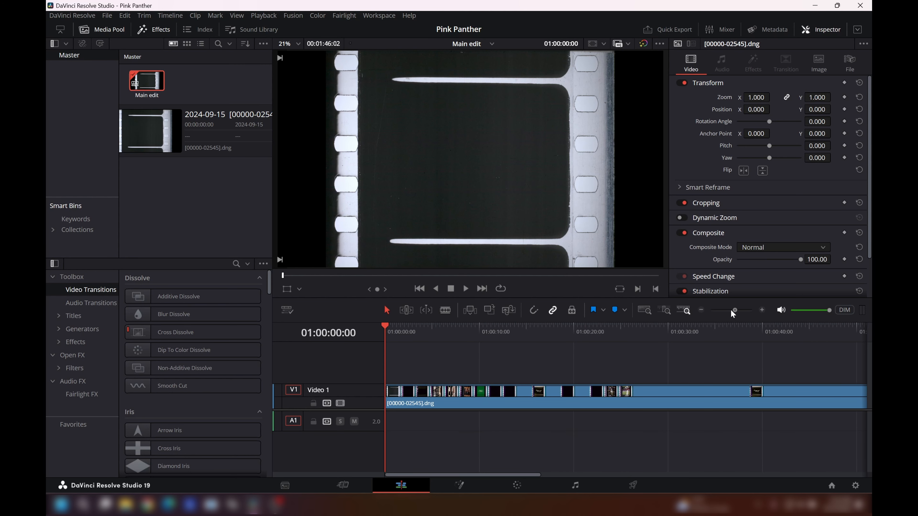
left_click_drag(384, 324, 613, 335)
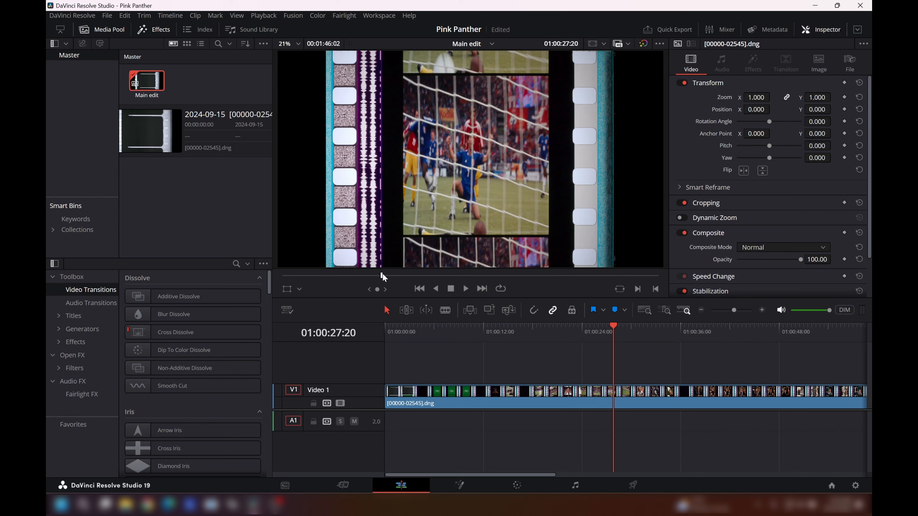
left_click_drag(382, 276, 395, 278)
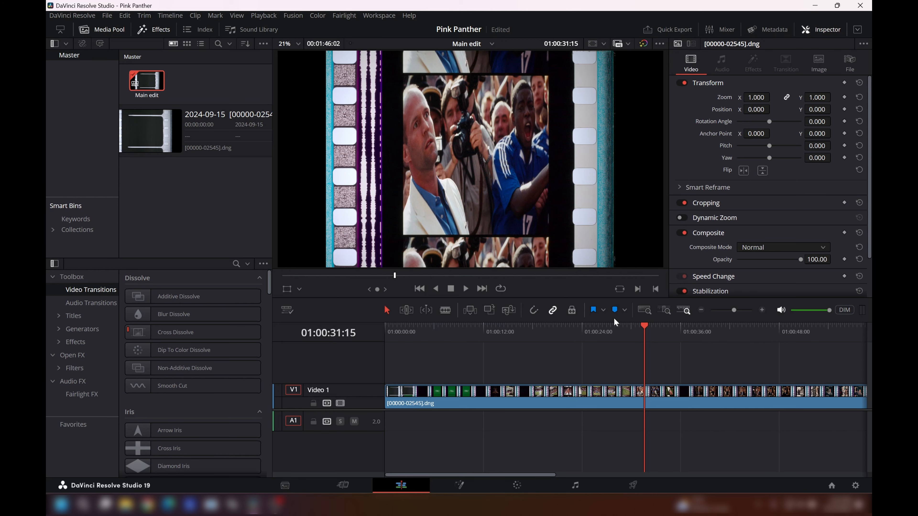
left_click_drag(643, 327, 713, 327)
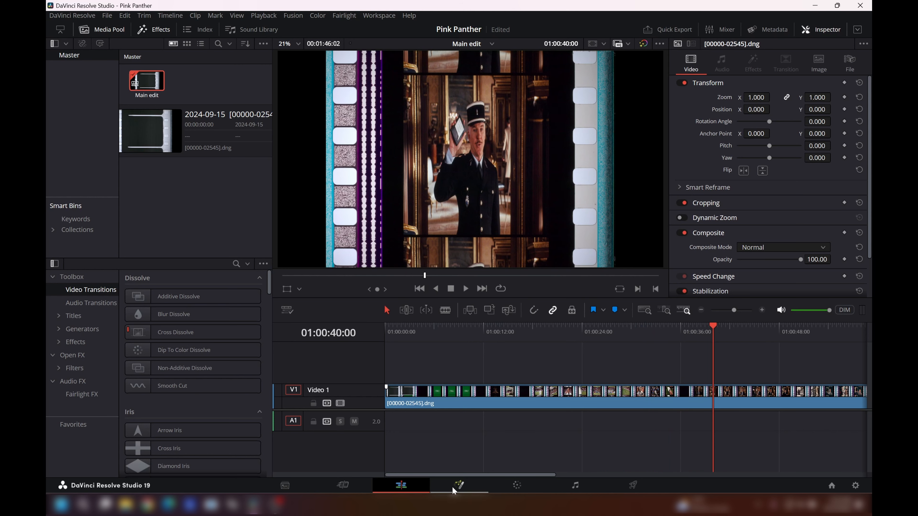
- Open the clip's Fusion composition and insert a Brightness/Contrast node after MediaIn1, spacing out the nodes
left_click(464, 483)
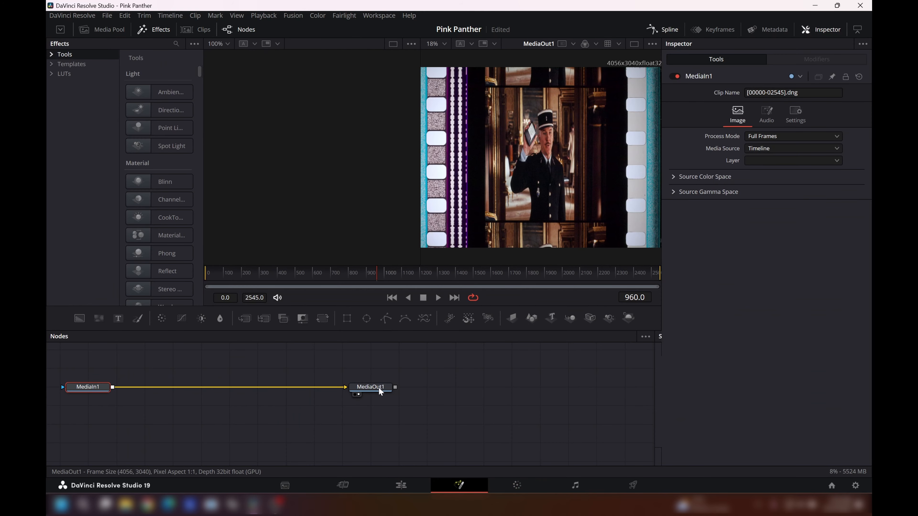
left_click_drag(379, 389, 527, 390)
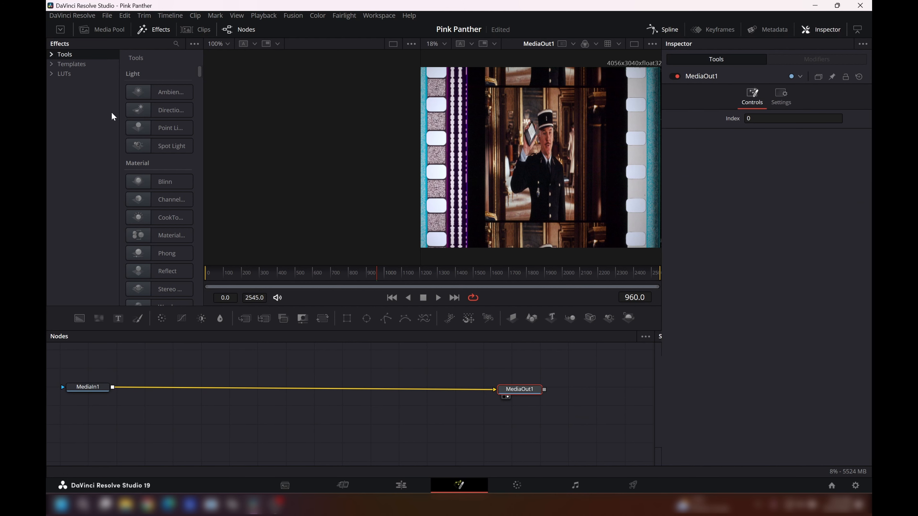
left_click(90, 387)
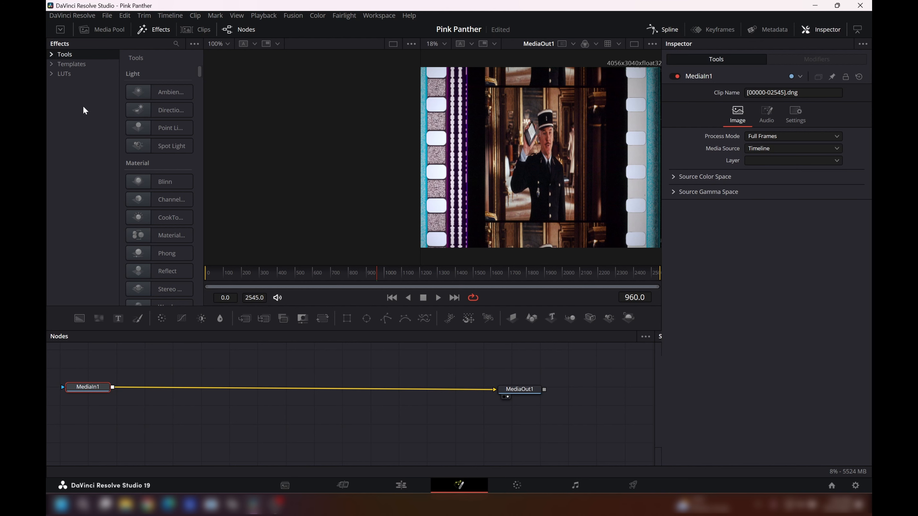
left_click(202, 318)
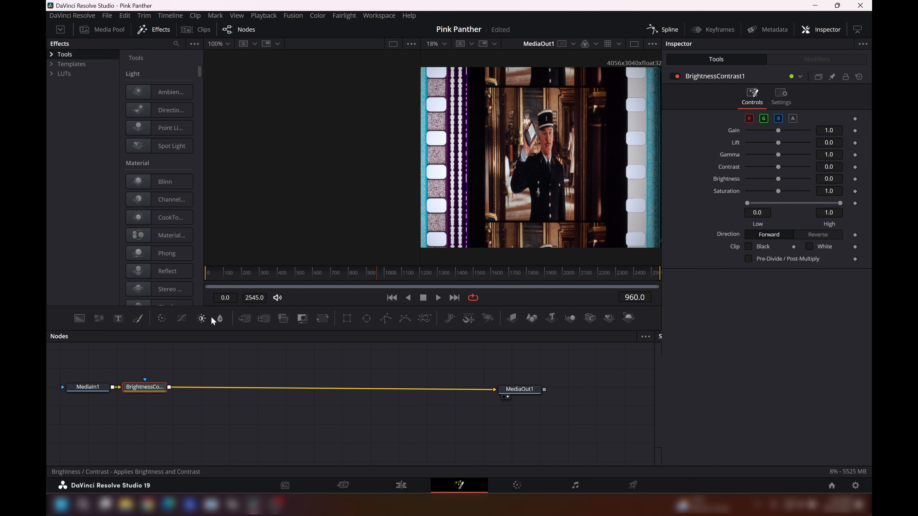
left_click_drag(150, 389, 183, 393)
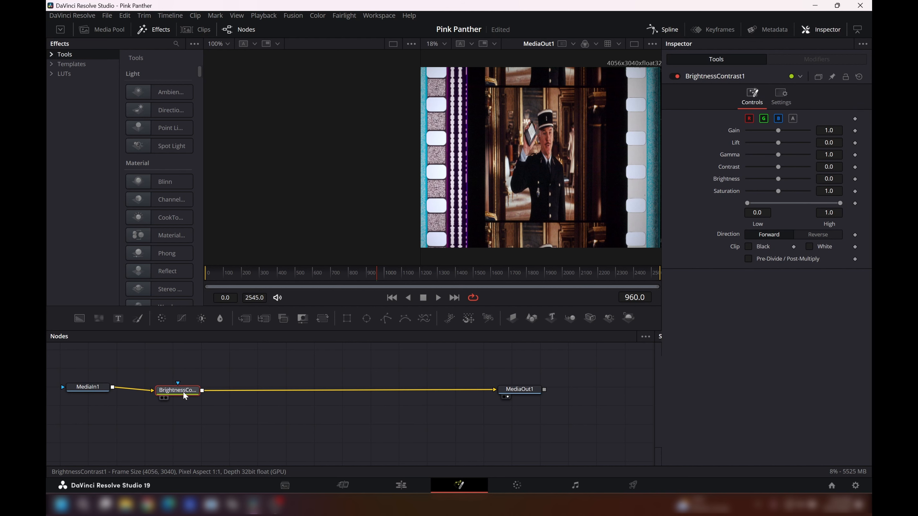
- Insert a Planar Tracker node after the Brightness/Contrast node and line the two nodes up with some spacing
left_click(52, 54)
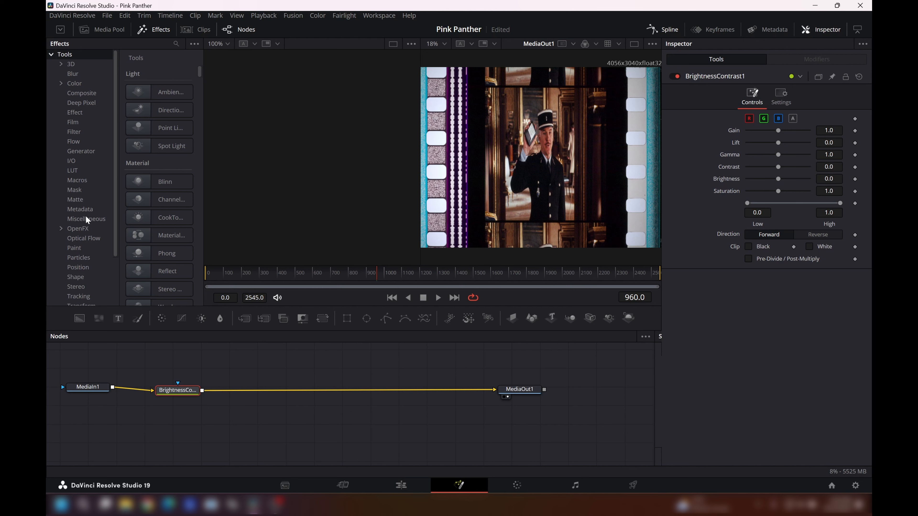
left_click(78, 297)
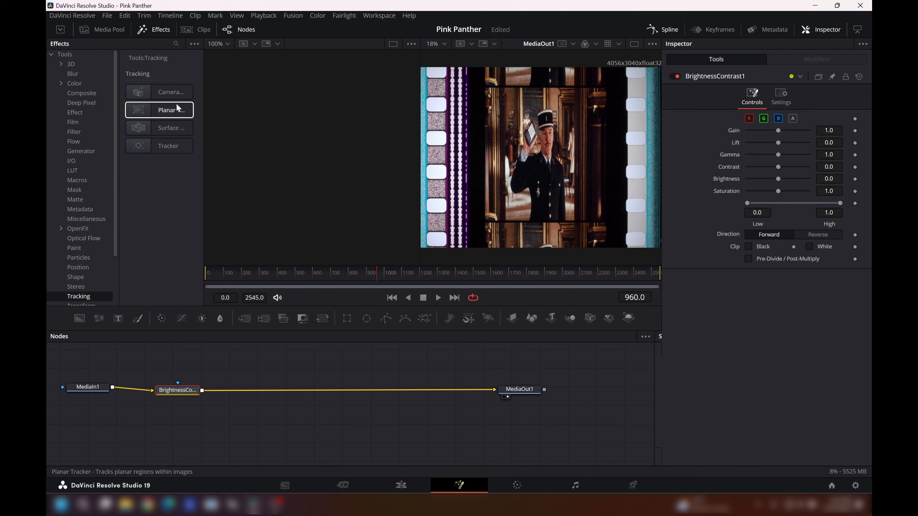
left_click(176, 114)
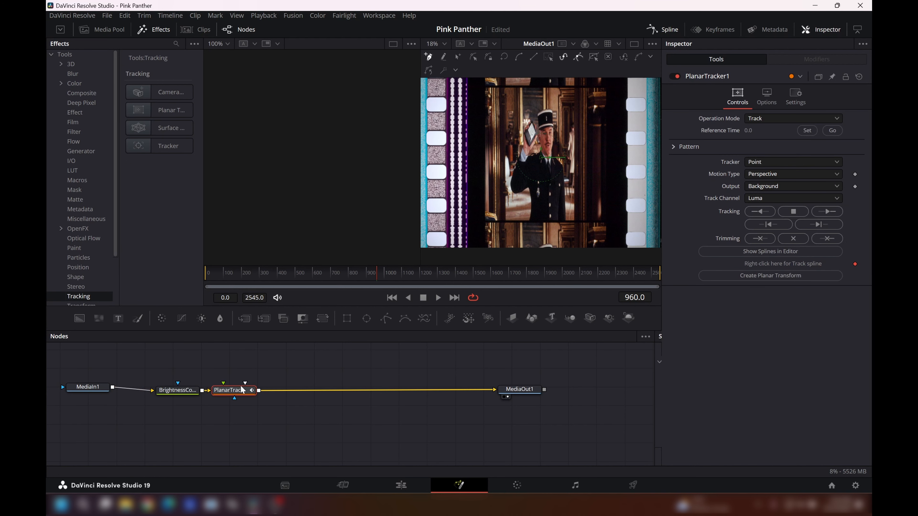
left_click(187, 390)
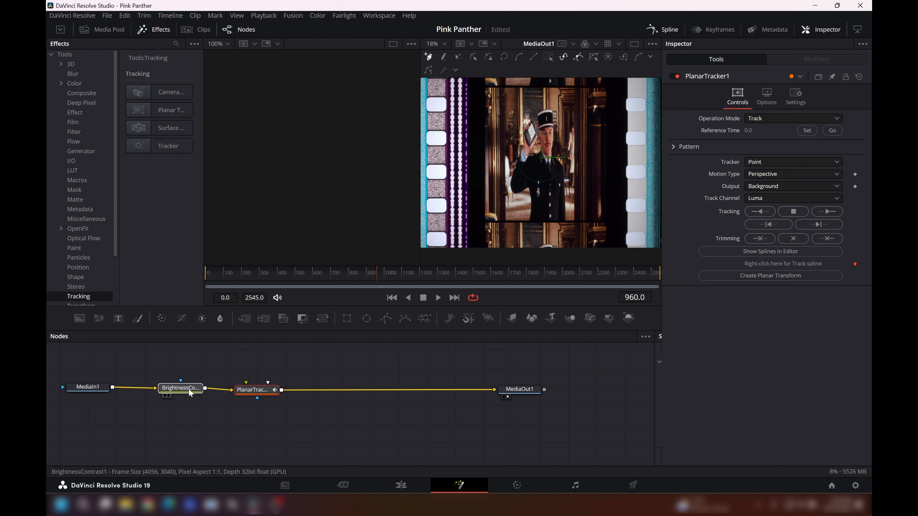
left_click_drag(252, 391, 259, 389)
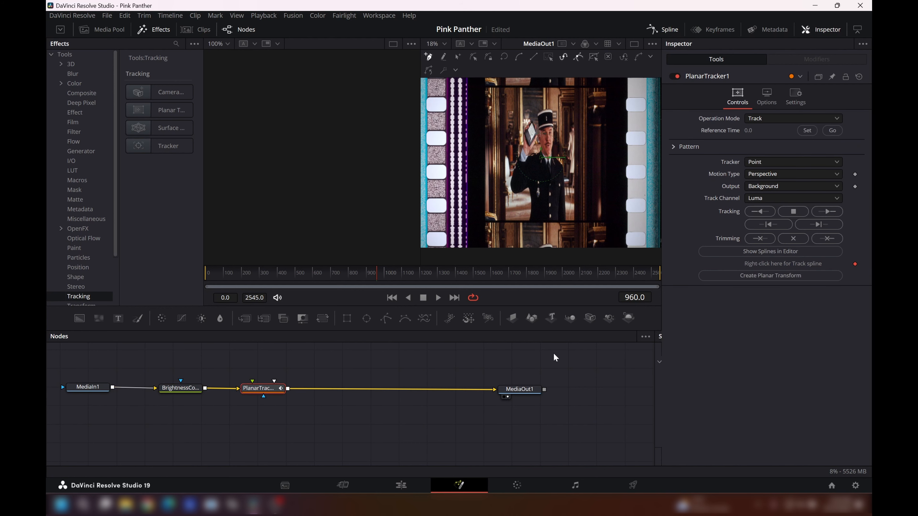
left_click(556, 358)
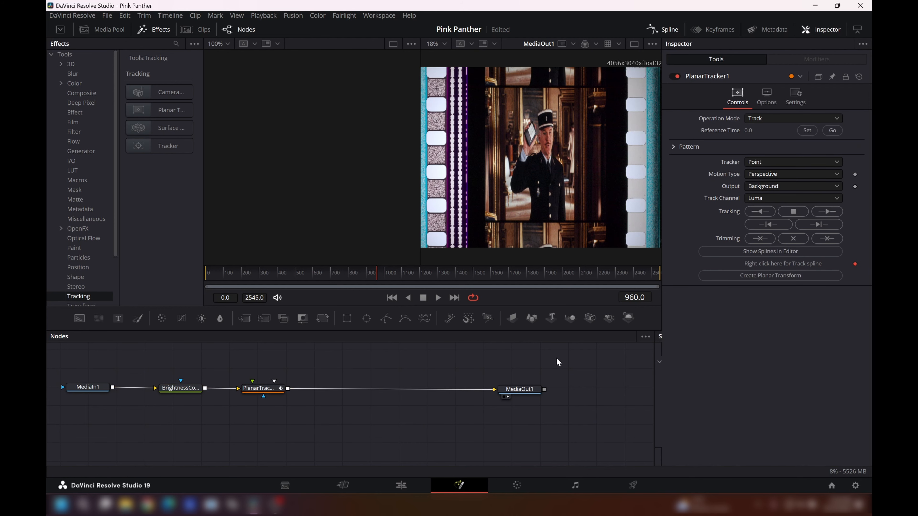
- Configure the Planar Tracker node to use the Hybrid Point/Area tracker with the Translation, Rotation motion type
left_click(271, 388)
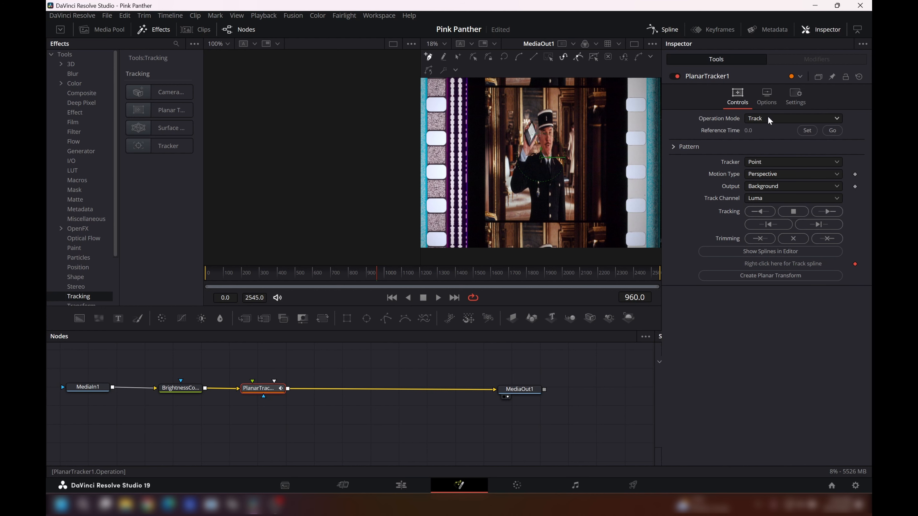
left_click(773, 163)
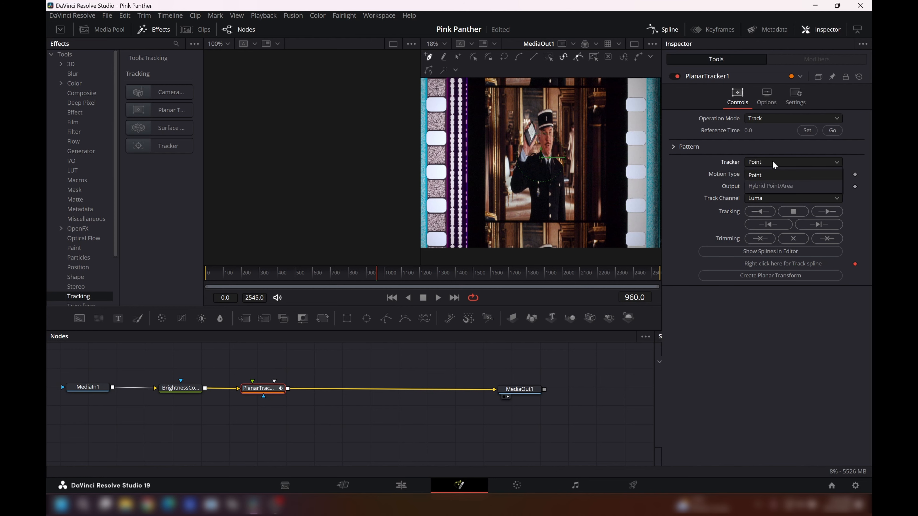
left_click(773, 186)
left_click(771, 175)
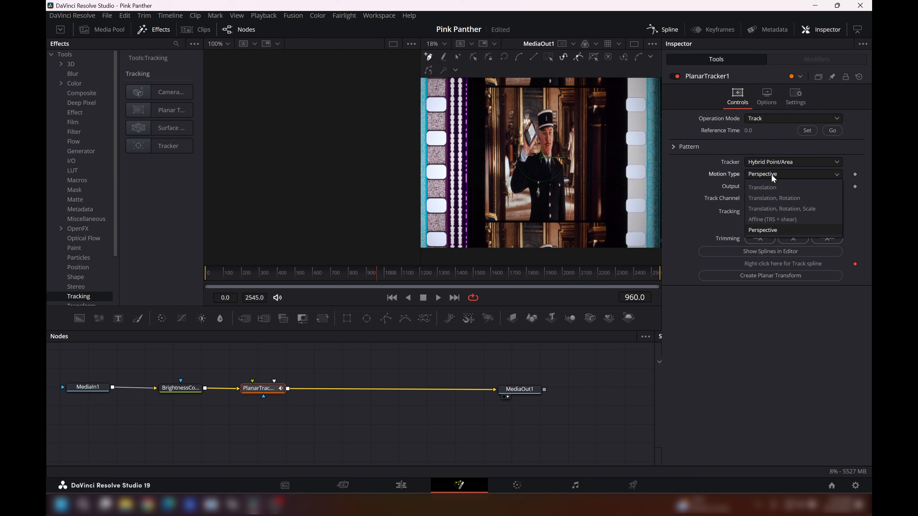
left_click(773, 199)
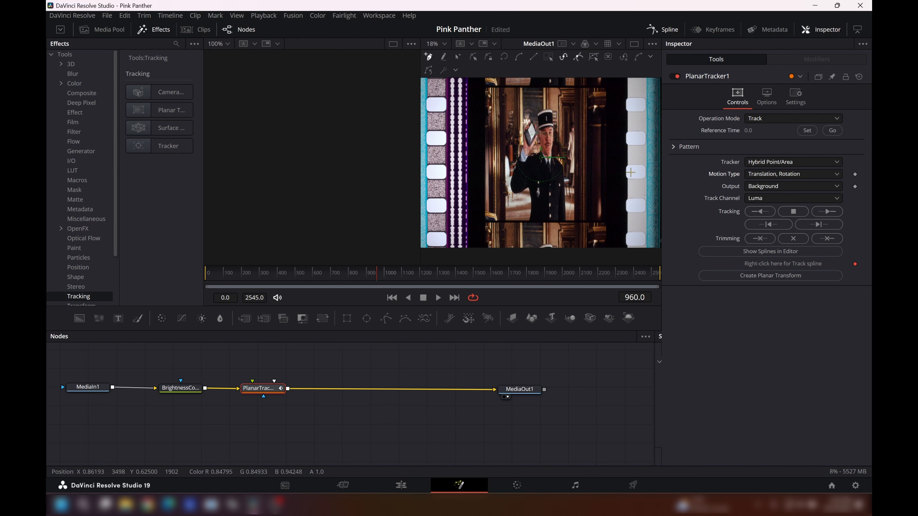
- Draw a closed U-shaped tracking pattern along the inner edges of both perforation rows, joined by a narrow strip beneath the picture frame
left_click(438, 93)
left_click(443, 208)
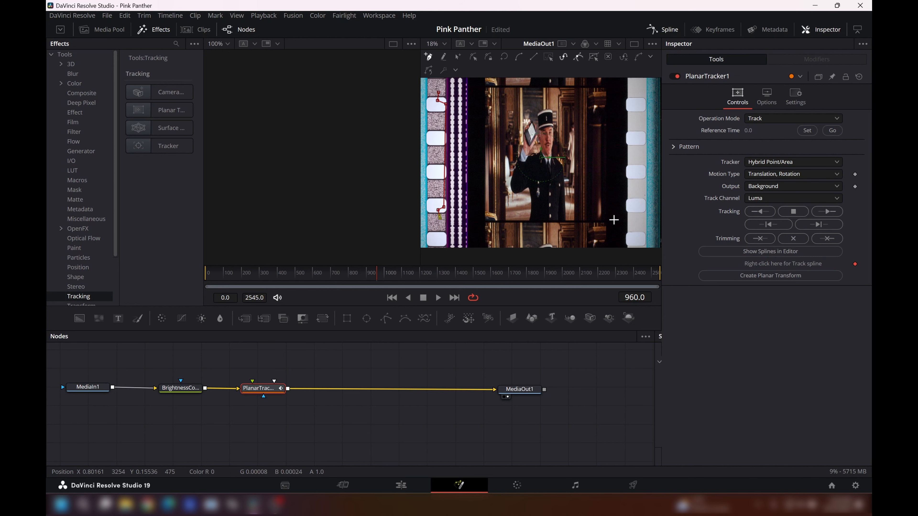
left_click(633, 217)
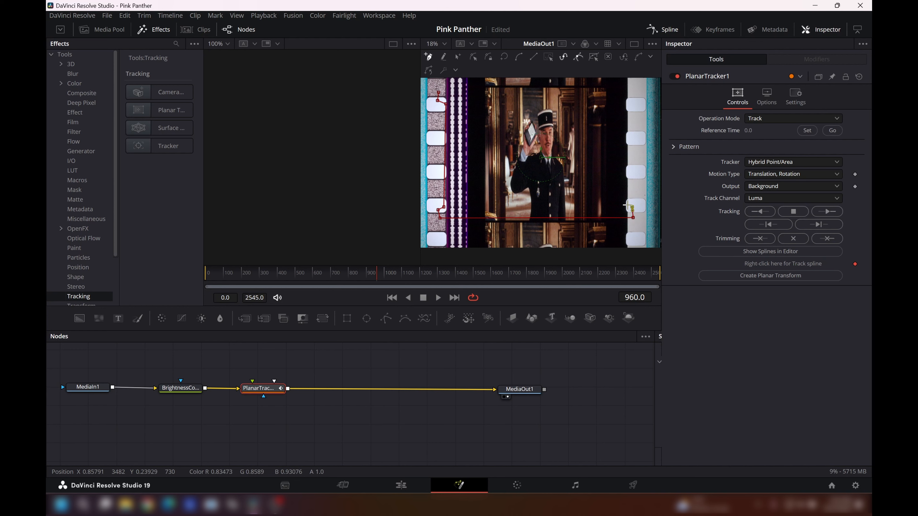
left_click(628, 204)
left_click(629, 105)
left_click(636, 102)
left_click(634, 92)
left_click(622, 92)
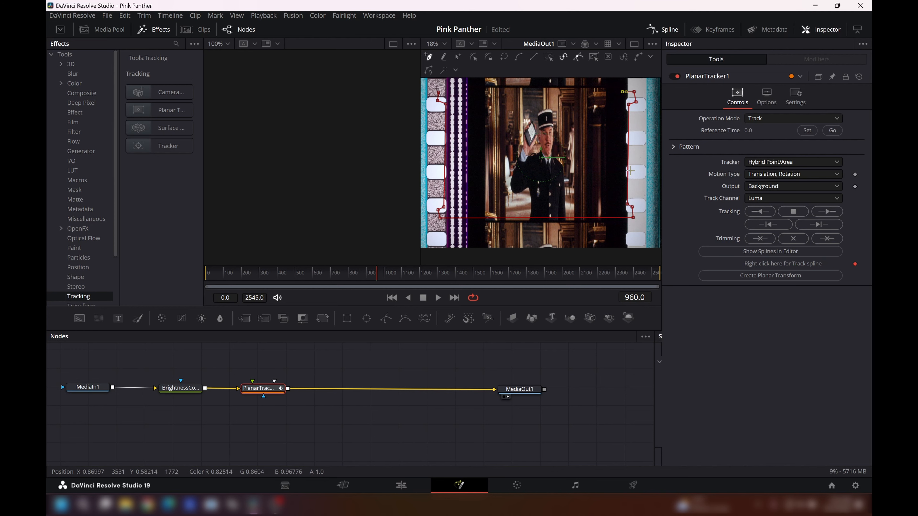
left_click(619, 213)
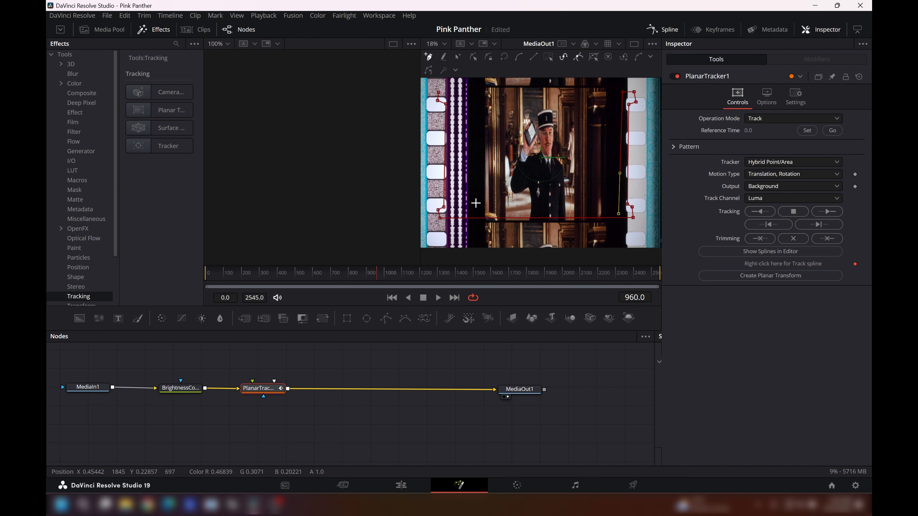
left_click(455, 213)
left_click(454, 94)
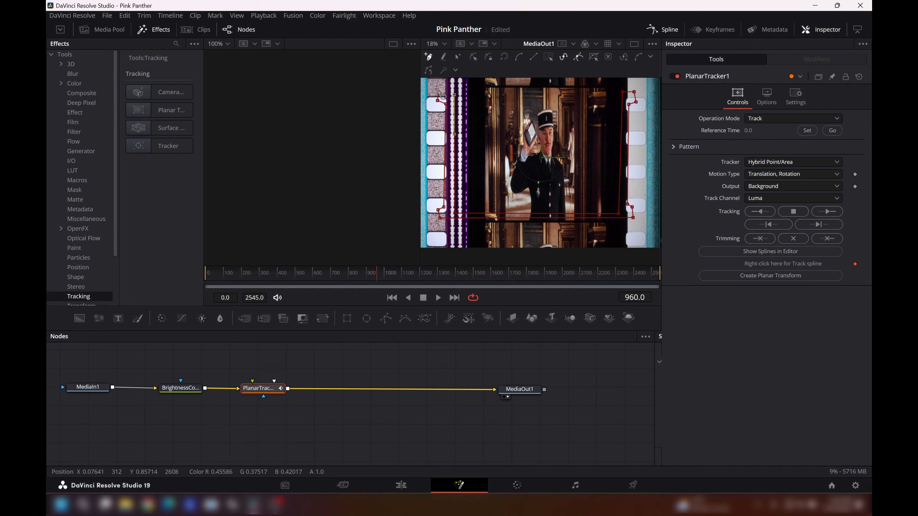
left_click(439, 92)
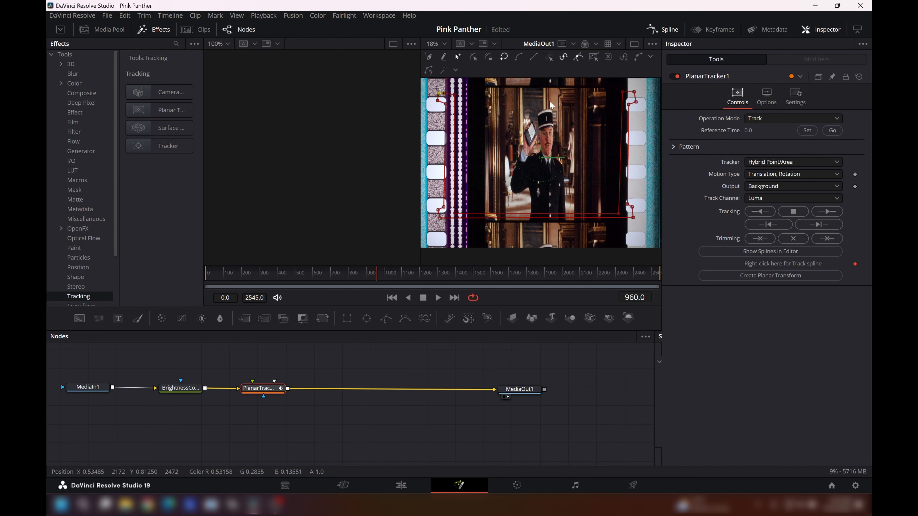
- Darken the Brightness/Contrast node with Gain 0.39, Lift -0.62, Gamma 0.72 and Contrast 0.06 so the perforations stand out
left_click(185, 388)
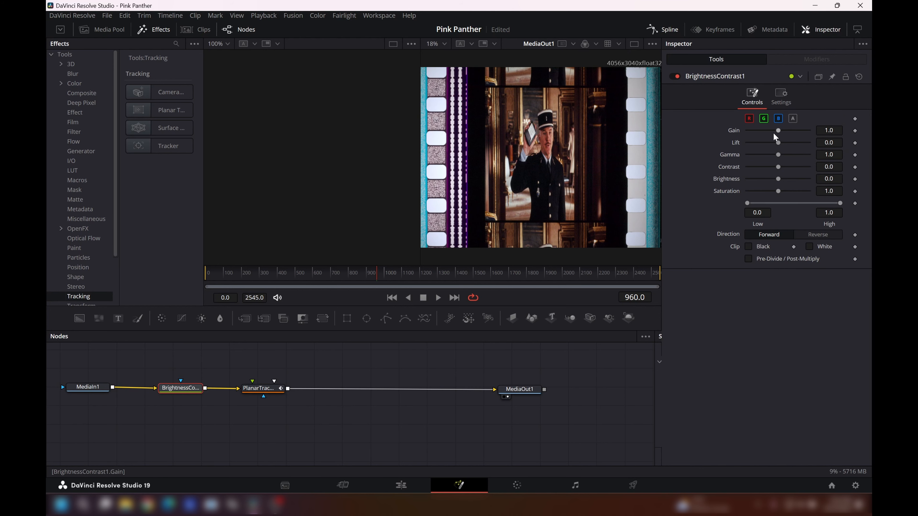
left_click_drag(778, 131, 780, 168)
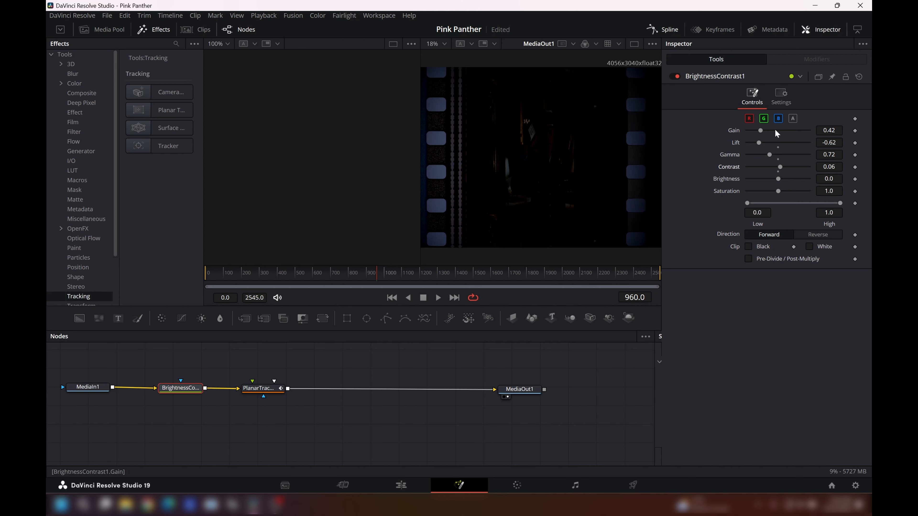
left_click_drag(763, 131, 759, 131)
- Adjust the Planar Tracker pattern's upper-left points to fit the inner upper corner of the left perforation
left_click(264, 392)
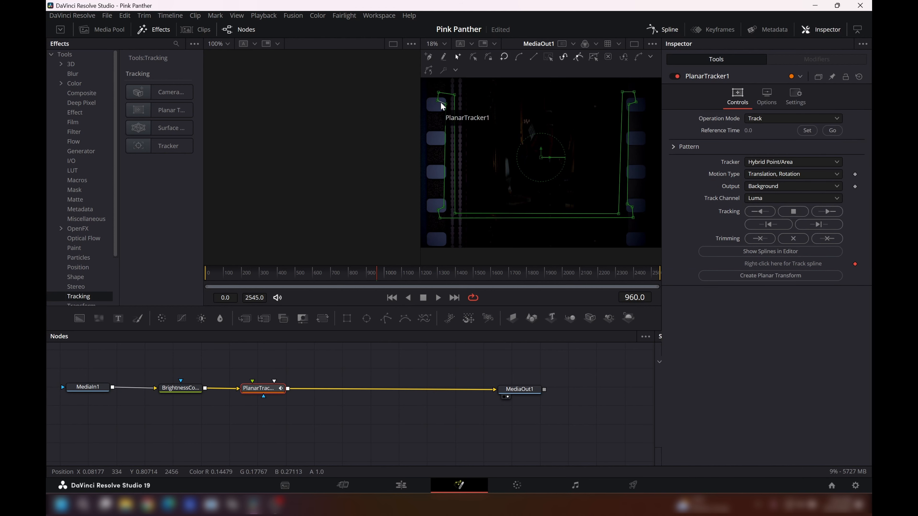
scroll(442, 106, "up", 4)
scroll(510, 104, "left", 5)
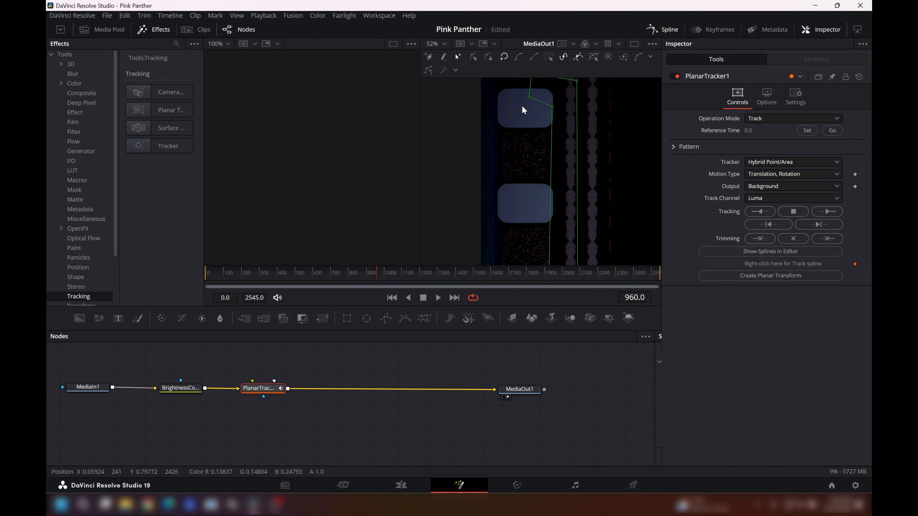
scroll(522, 106, "up", 1)
scroll(522, 106, "up", 1)
left_click_drag(529, 134, 549, 135)
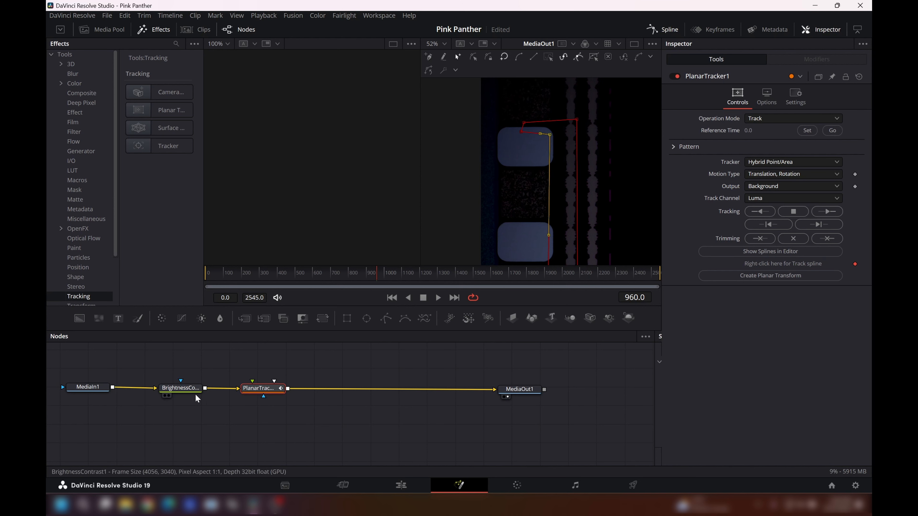
- Display MediaIn1 in the empty viewer and move the playhead to frame 92
left_click(73, 394)
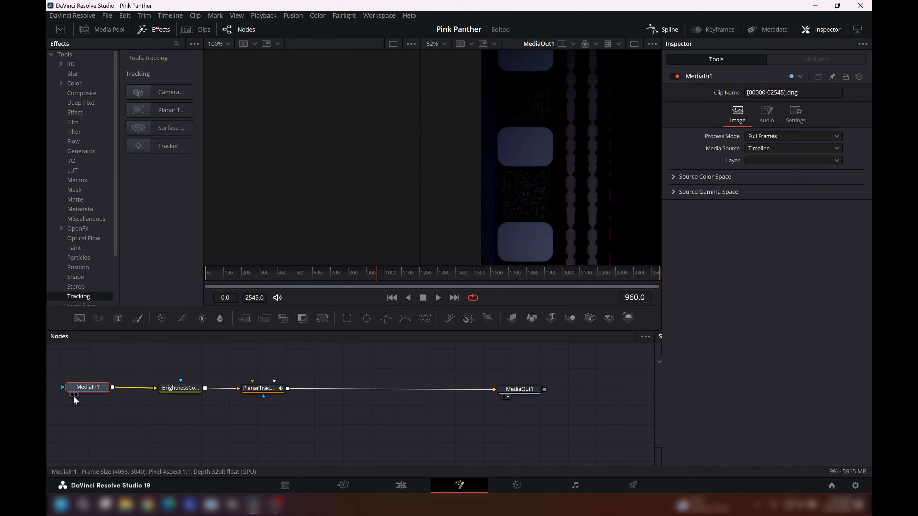
left_click(72, 395)
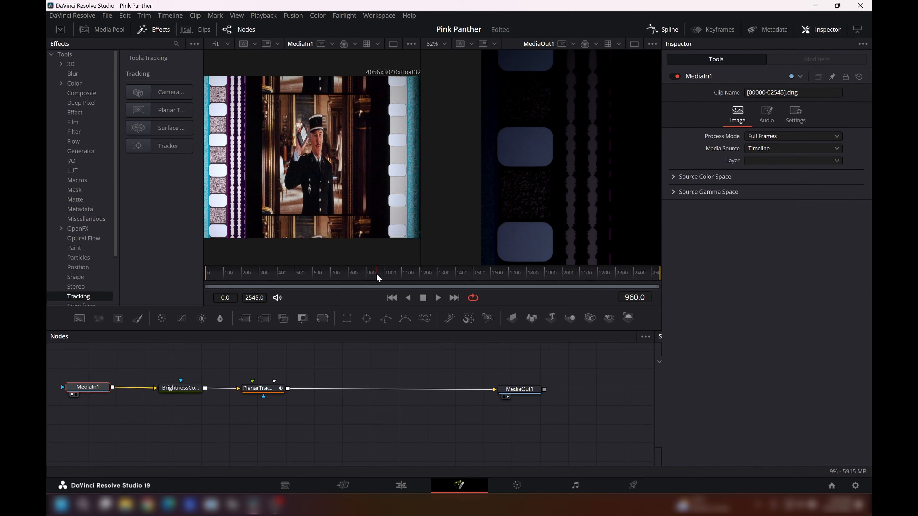
left_click_drag(376, 273, 222, 281)
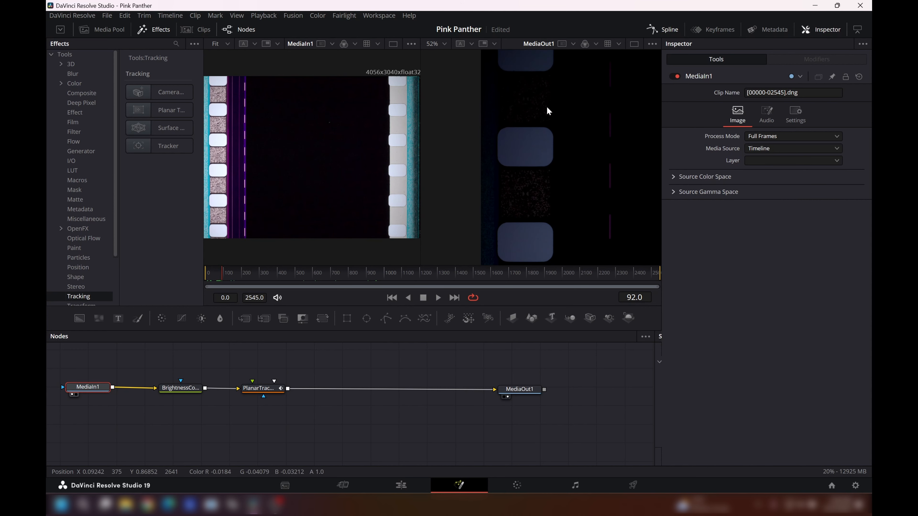
- Reshape the left arm of the tracking pattern into a narrow strip beside the perforations, tightening its upper and lower corners
left_click(260, 388)
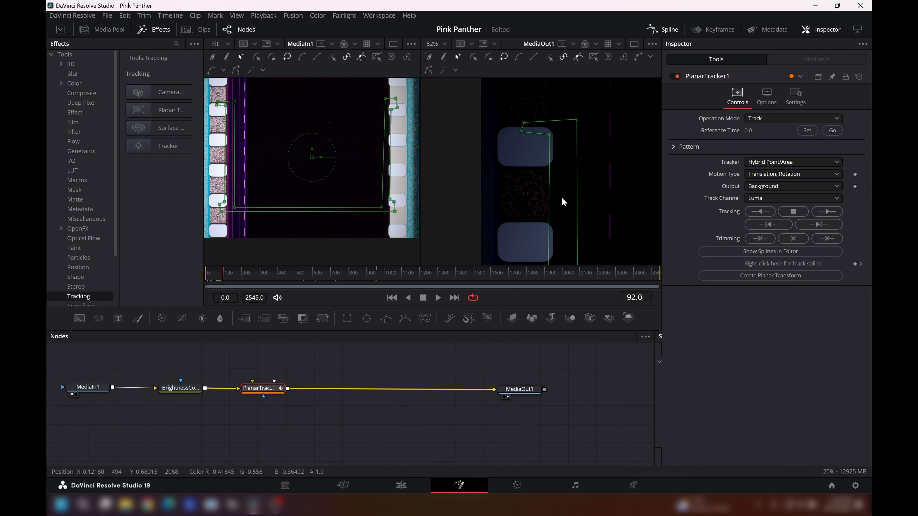
left_click_drag(579, 125, 559, 130)
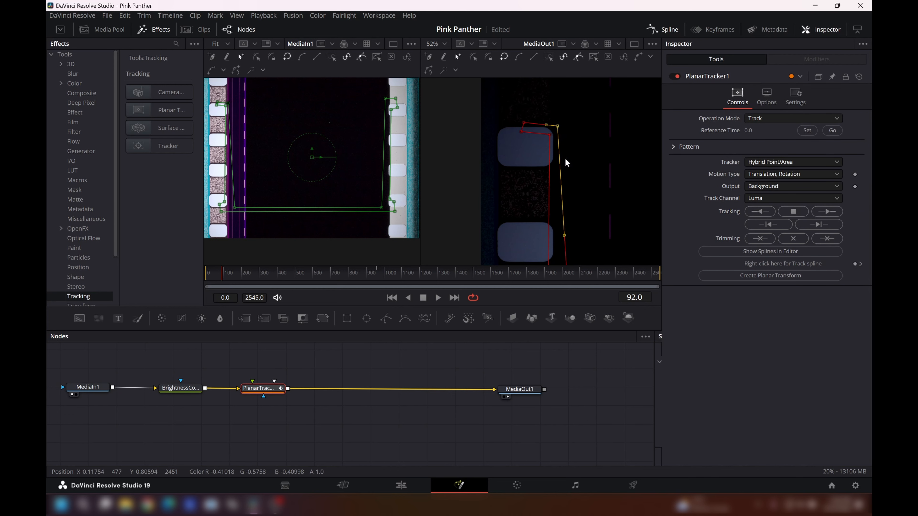
scroll(566, 162, "down", 5)
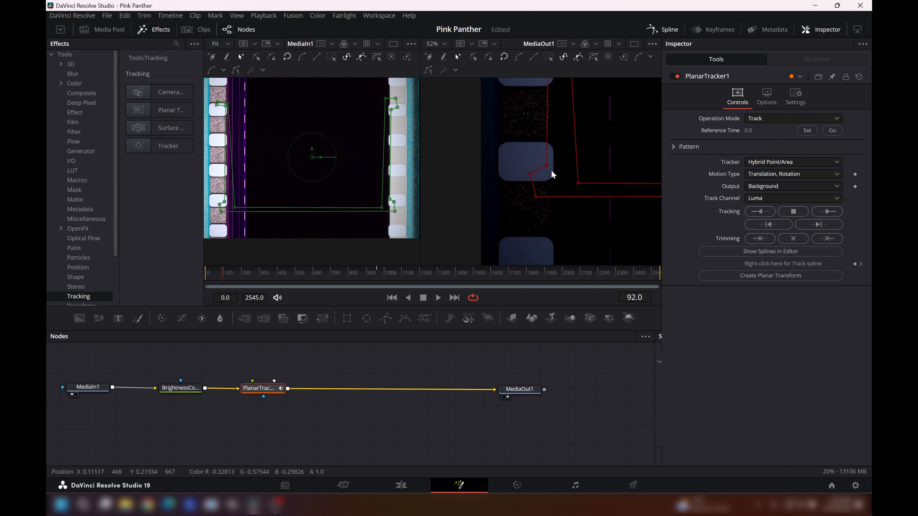
left_click_drag(547, 166, 557, 189)
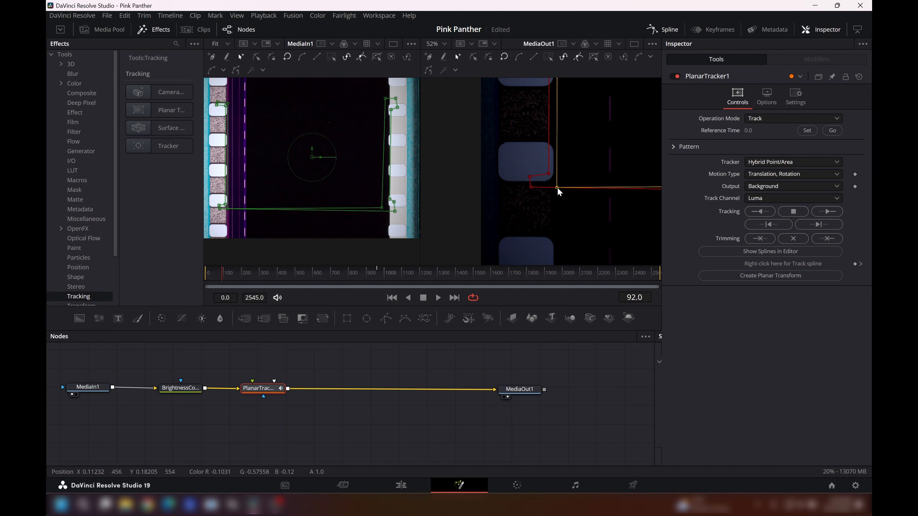
- Tighten the pattern's lower-right corner around the right perforation's lower inner edge, narrowing the connecting strip
scroll(562, 188, "right", 4)
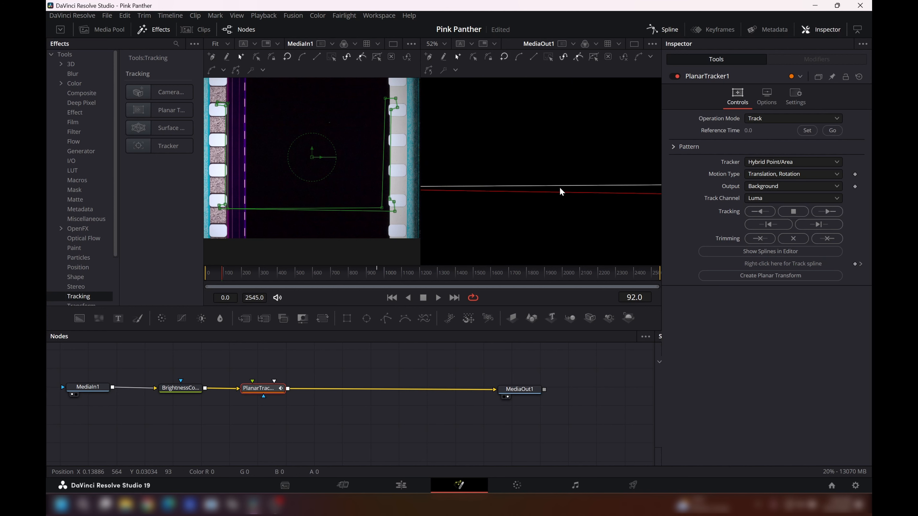
scroll(561, 192, "right", 3)
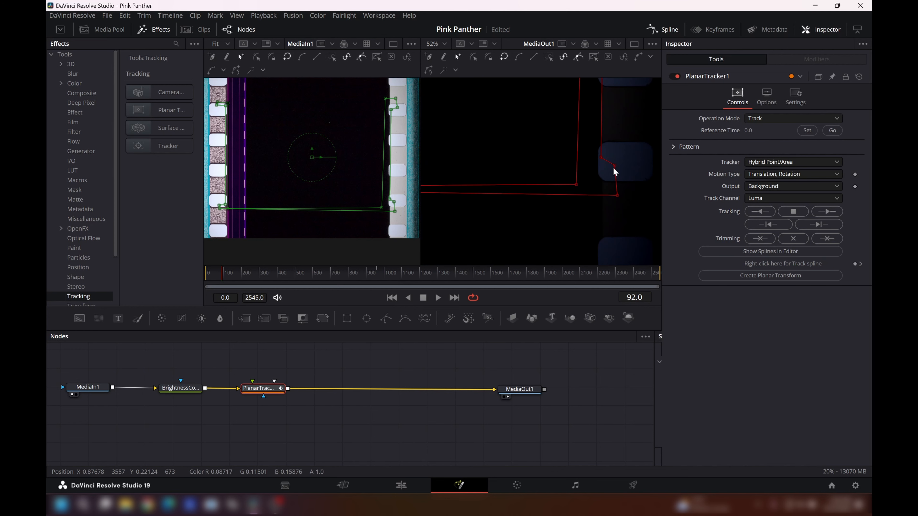
left_click_drag(615, 166, 622, 163)
left_click_drag(617, 196, 614, 199)
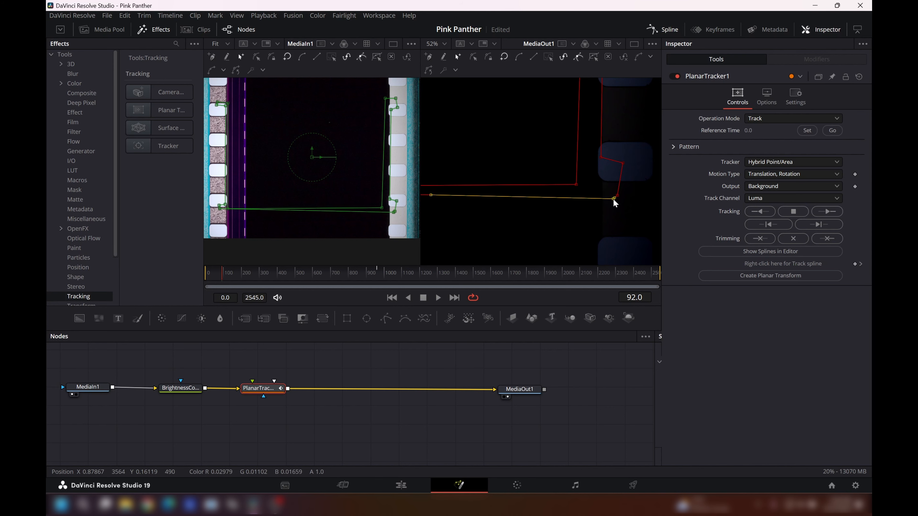
left_click(618, 196)
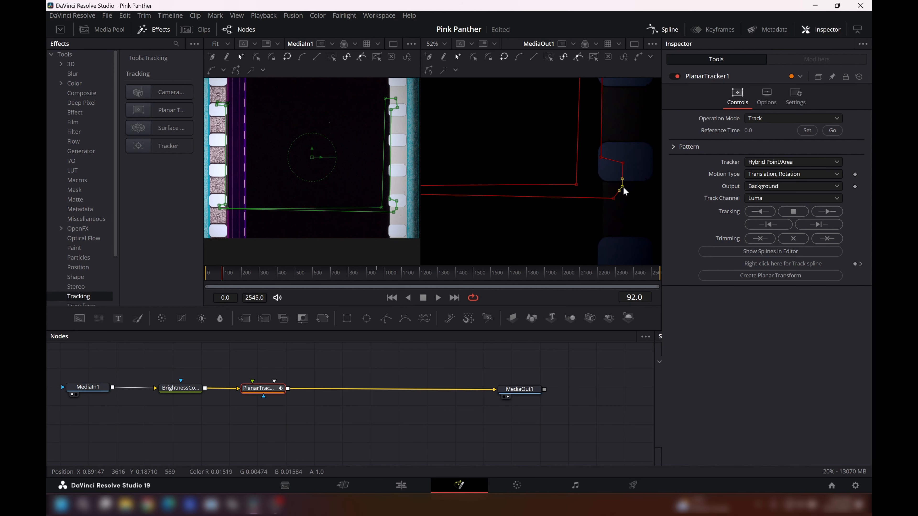
left_click_drag(613, 198, 593, 188)
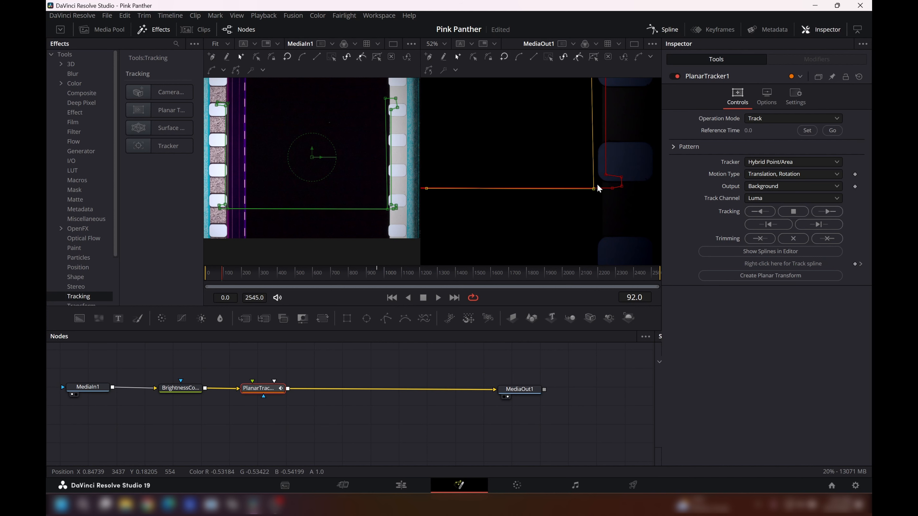
- Tighten the pattern's upper-right points around the right perforation's upper inner corner, narrowing the right arm
scroll(598, 182, "up", 8)
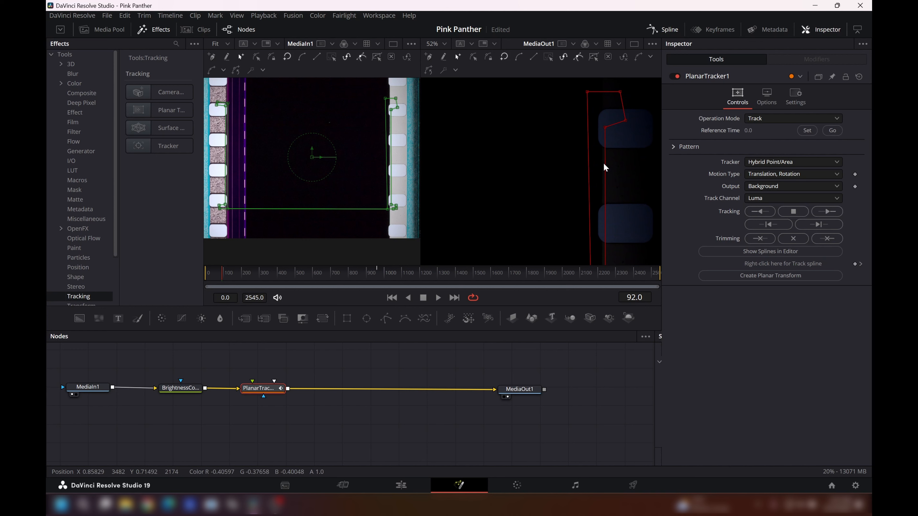
left_click_drag(605, 126, 606, 117)
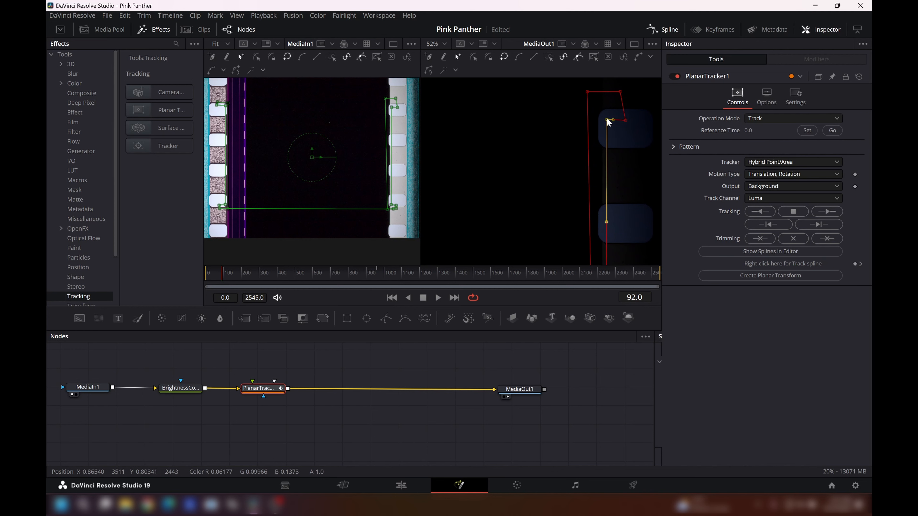
left_click(626, 120)
left_click_drag(627, 119, 596, 104)
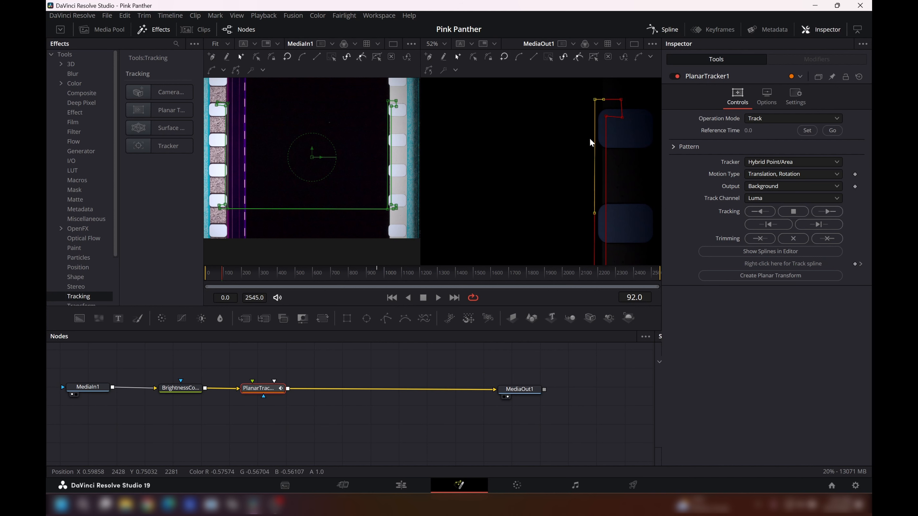
- Scale the MediaOut1 view to fit so the whole tracking pattern can be checked
scroll(582, 138, "down", 6)
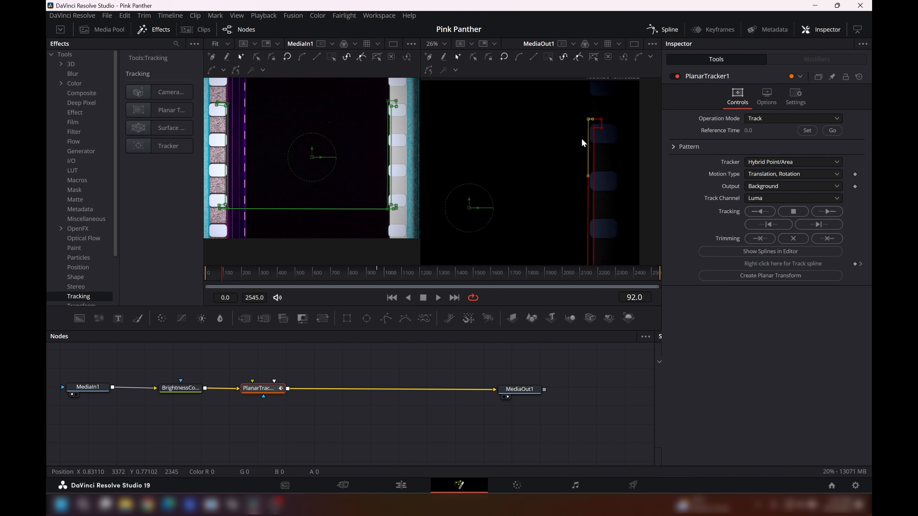
scroll(581, 136, "left", 2)
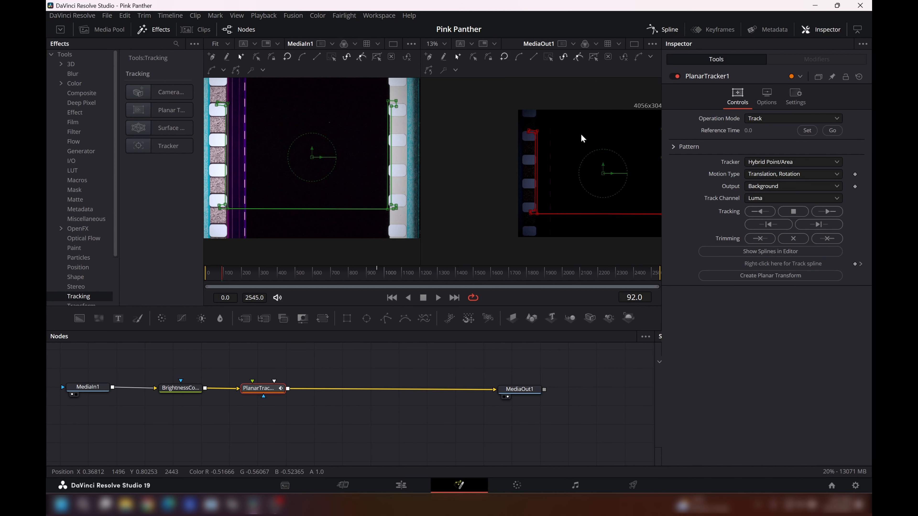
right_click(583, 137)
mouse_move(604, 145)
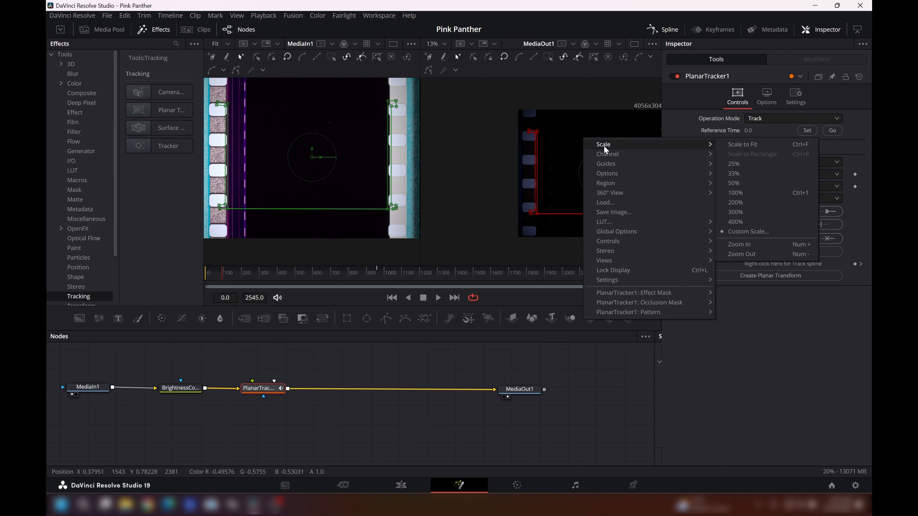
left_click(731, 143)
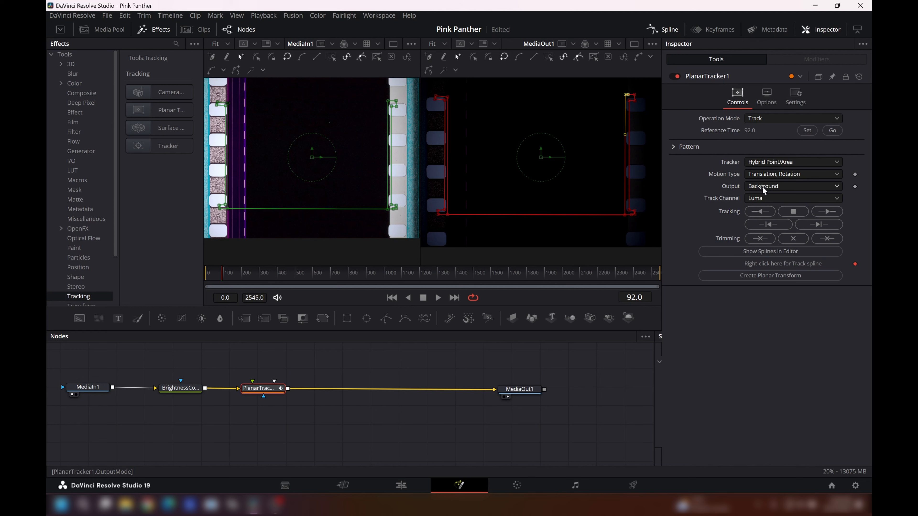
- Track the perforation pattern forward to the last frame, and bypass BrightnessContrast1 by connecting MediaIn1 directly to PlanarTracker1
left_click(832, 210)
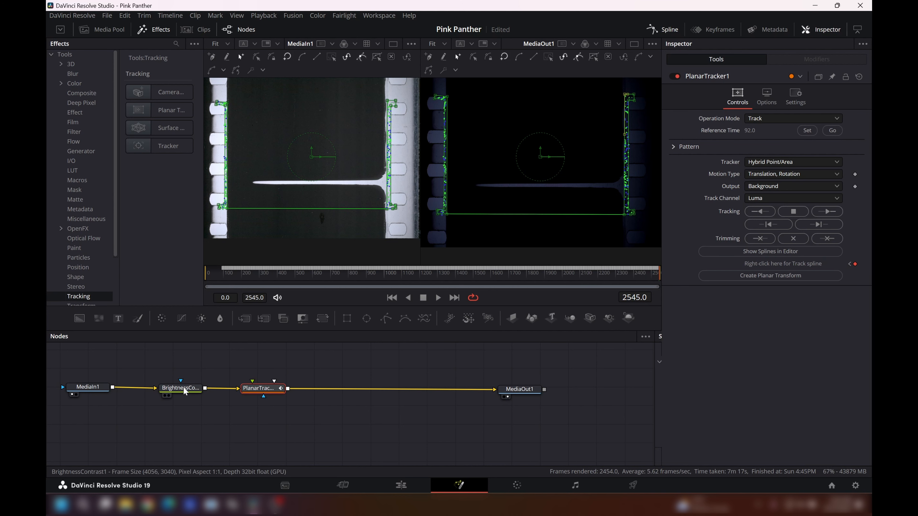
left_click_drag(183, 387, 180, 358)
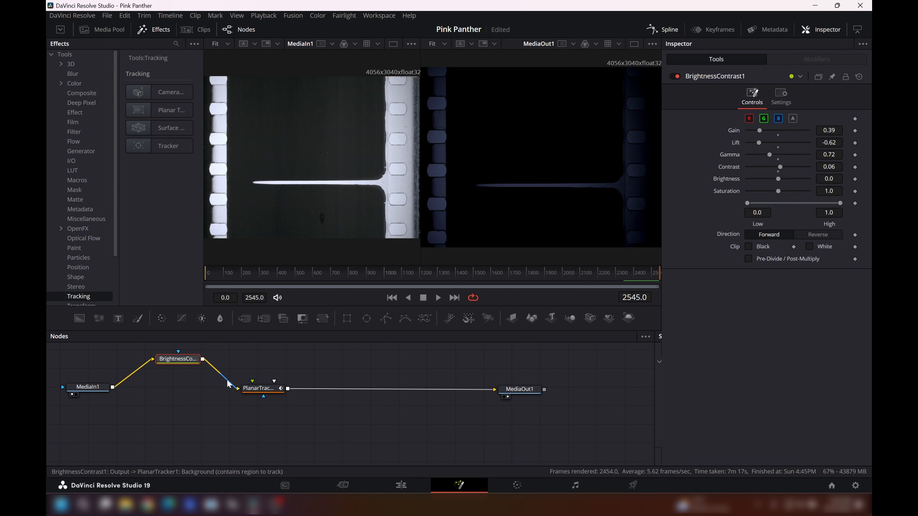
left_click_drag(226, 380, 193, 372)
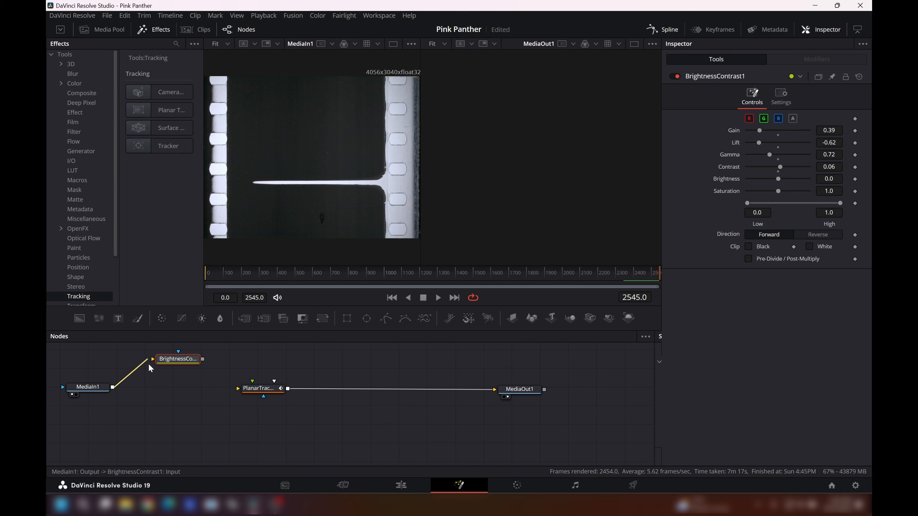
left_click_drag(135, 374, 161, 388)
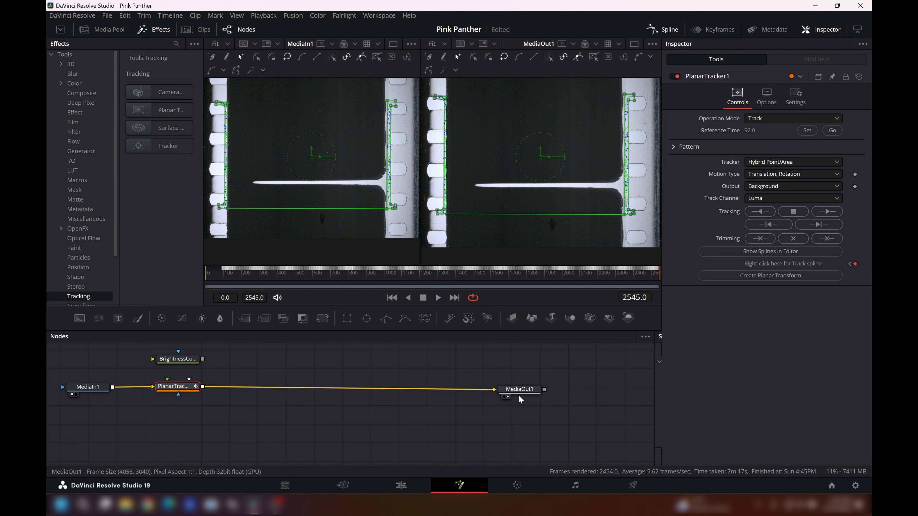
- Move MediaOut1 up for more room and add a Transform node after PlanarTracker1, spaced slightly apart from it
left_click_drag(519, 391, 521, 376)
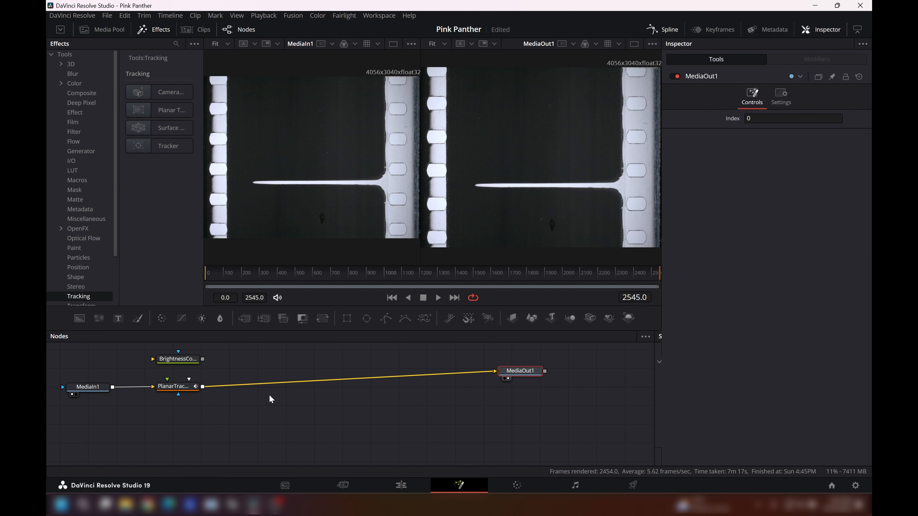
left_click(191, 389)
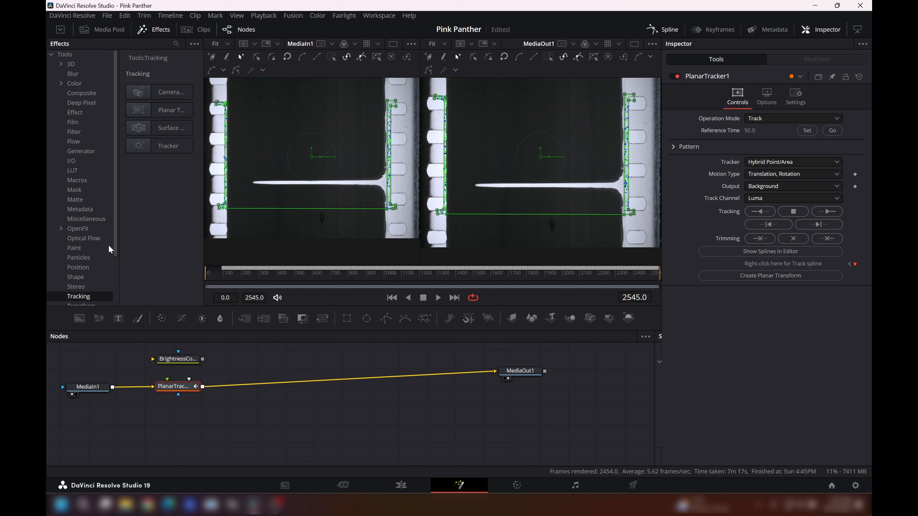
scroll(116, 249, "down", 2)
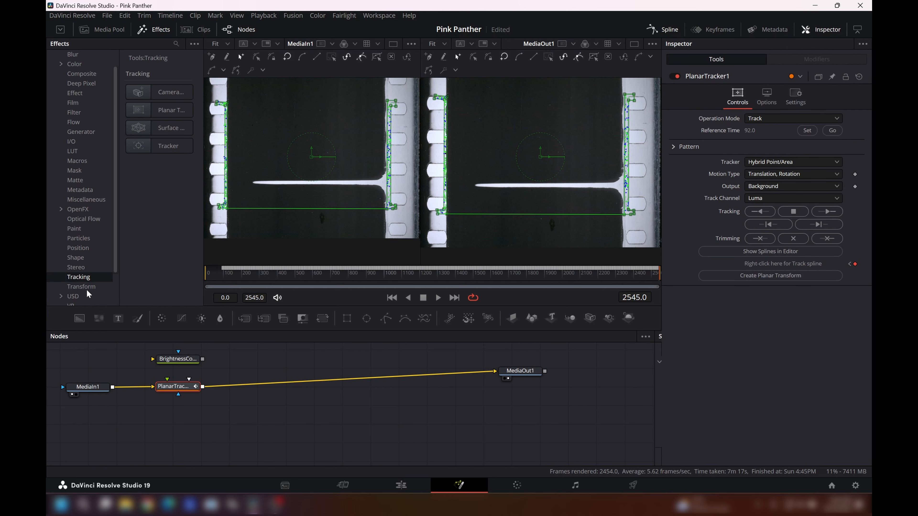
left_click(88, 288)
left_click(177, 219)
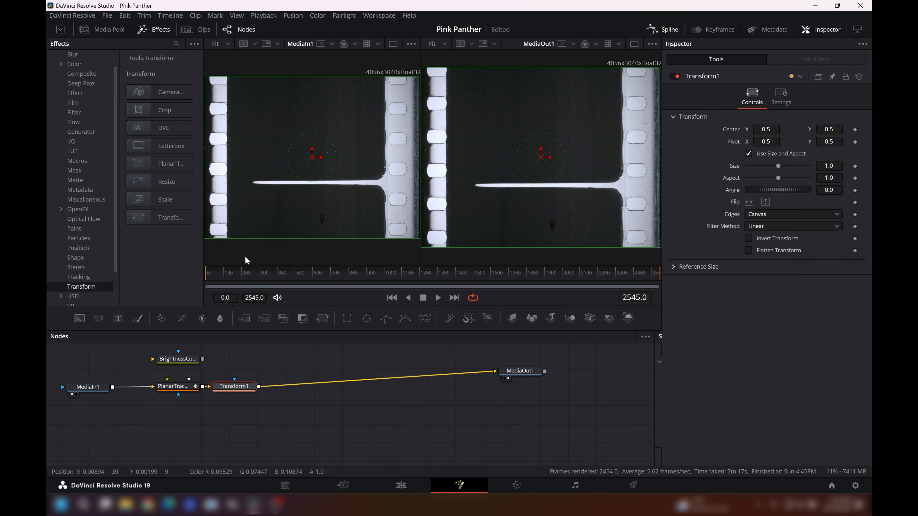
left_click_drag(248, 392, 263, 391)
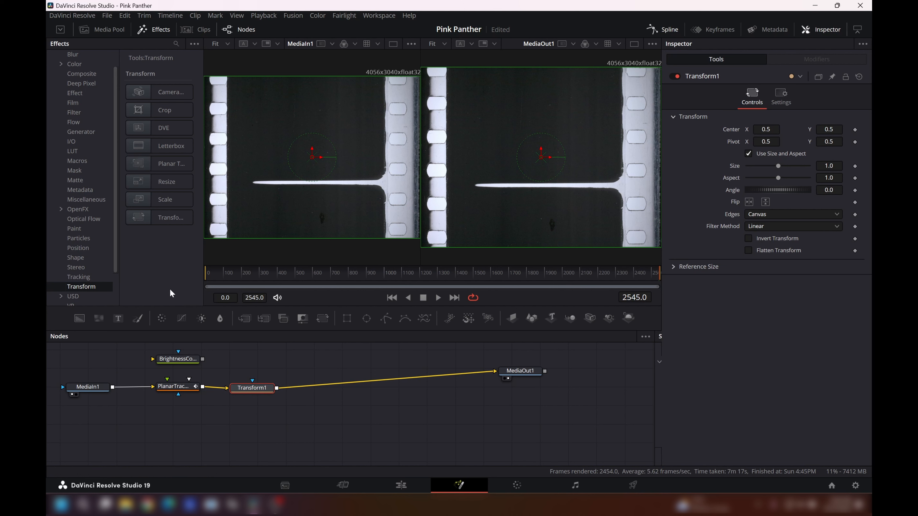
- Insert a Crop node between Transform1 and MediaOut1, and space Transform1 further from the tracker
left_click(175, 115)
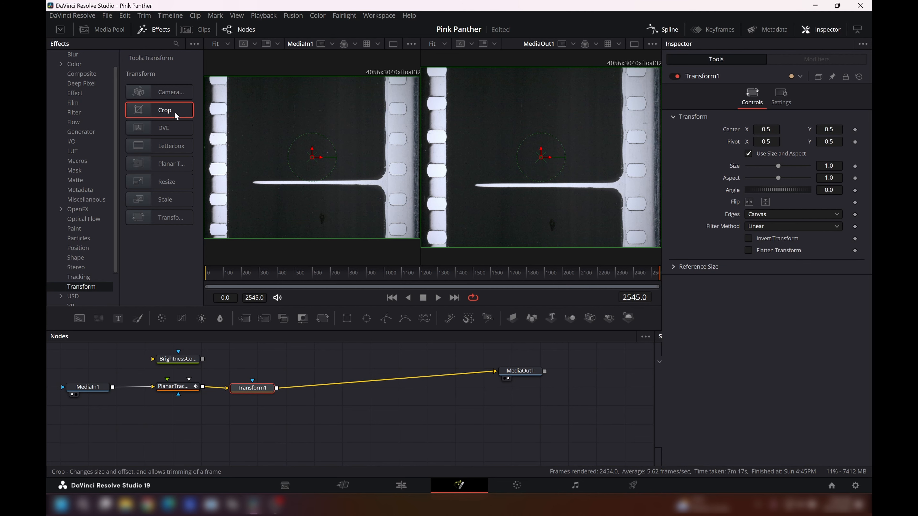
left_click_drag(321, 388, 394, 372)
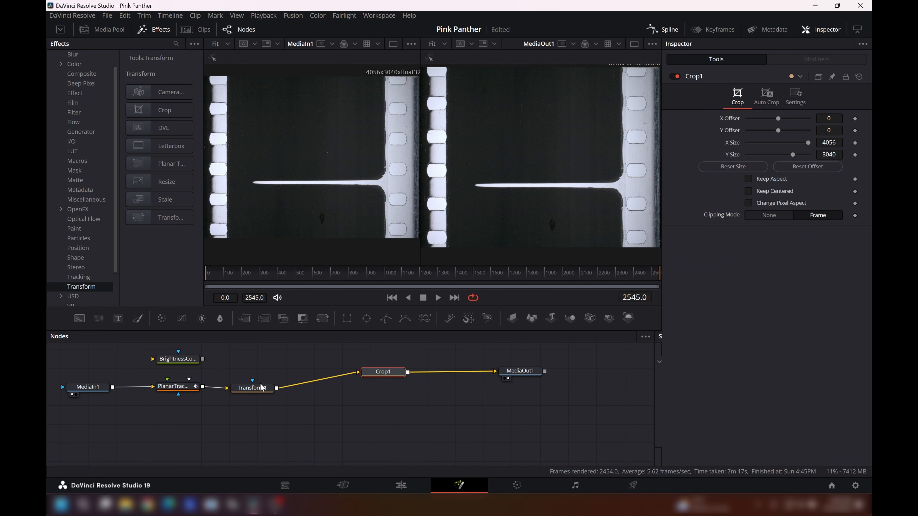
left_click_drag(261, 384, 271, 384)
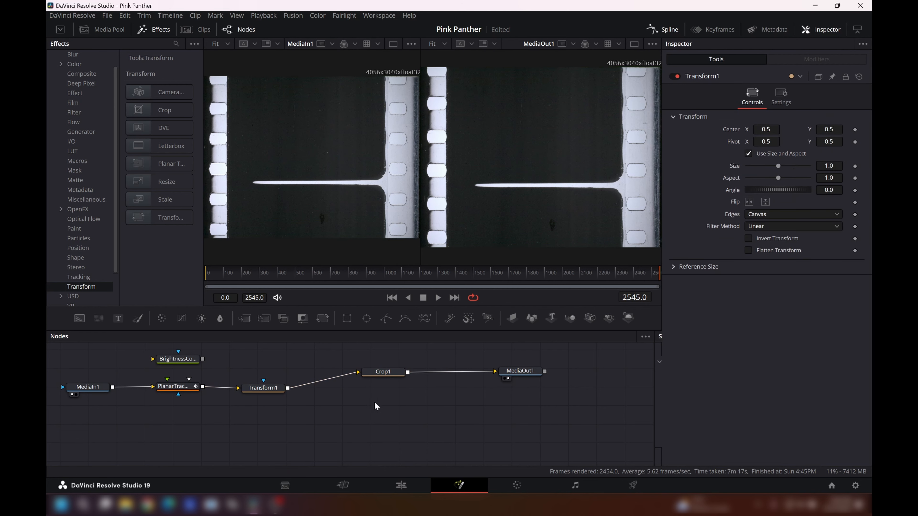
- Build a second branch from Transform1 consisting of Crop, Resize, Brightness/Contrast and Saver nodes
left_click(181, 112)
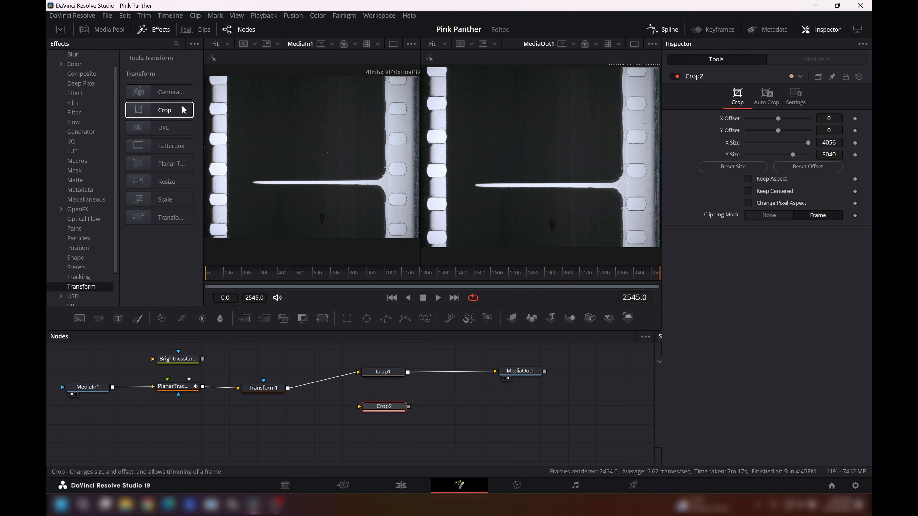
left_click(182, 183)
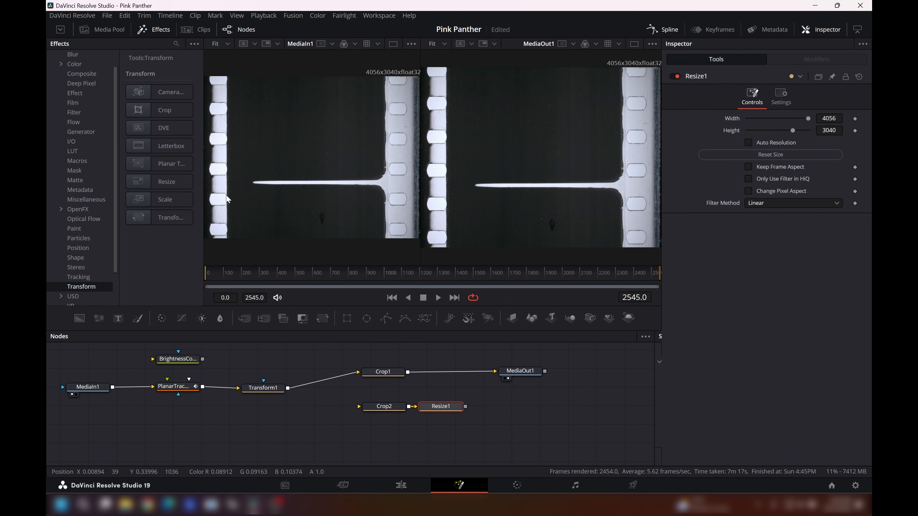
left_click(202, 319)
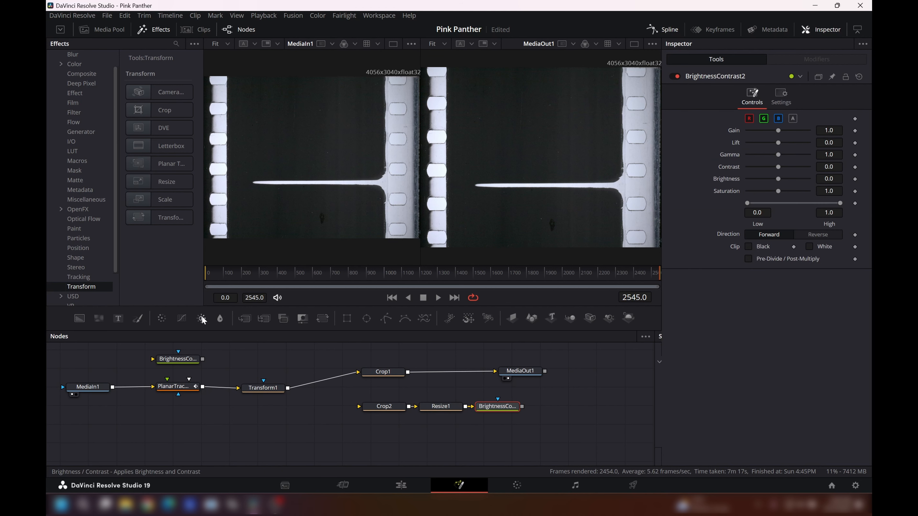
left_click(79, 142)
left_click(162, 148)
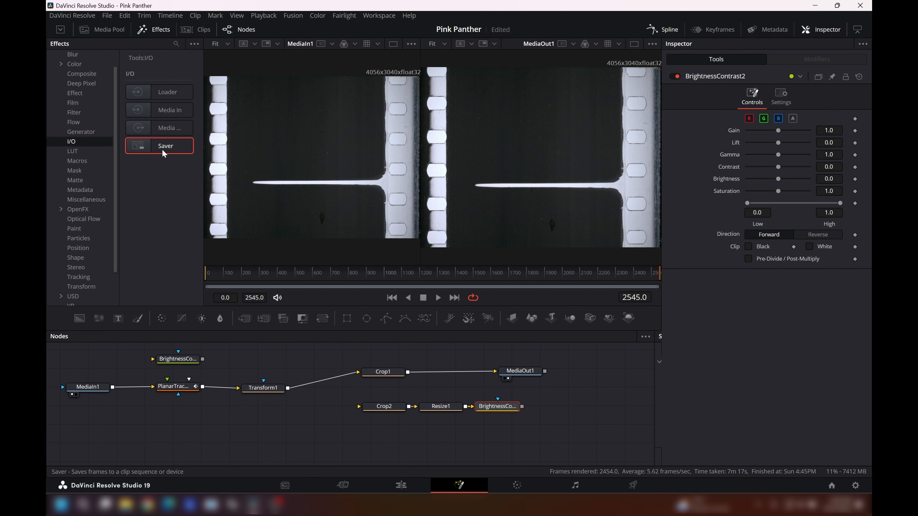
left_click_drag(287, 388, 358, 408)
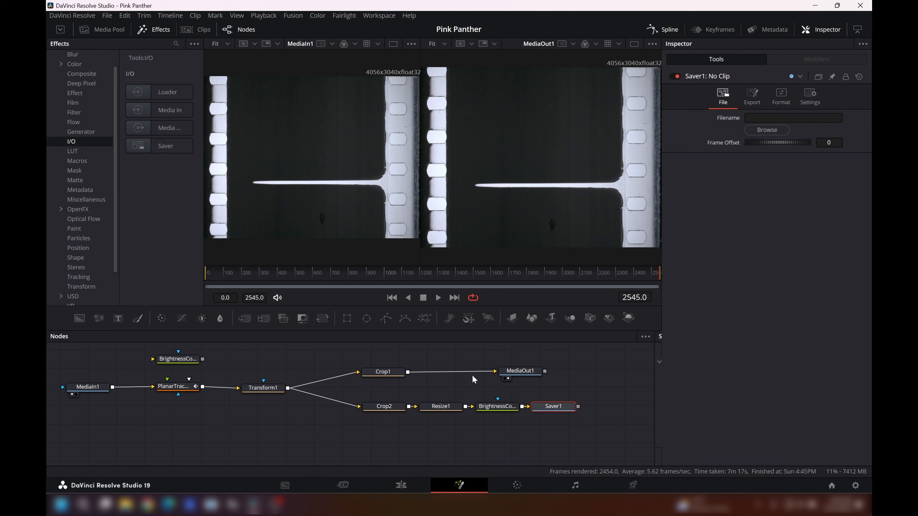
- Set PlanarTracker1's operation mode to Steady, check the footage at frame 1834, and show Saver1 in the viewer beside MediaOut1
left_click(177, 387)
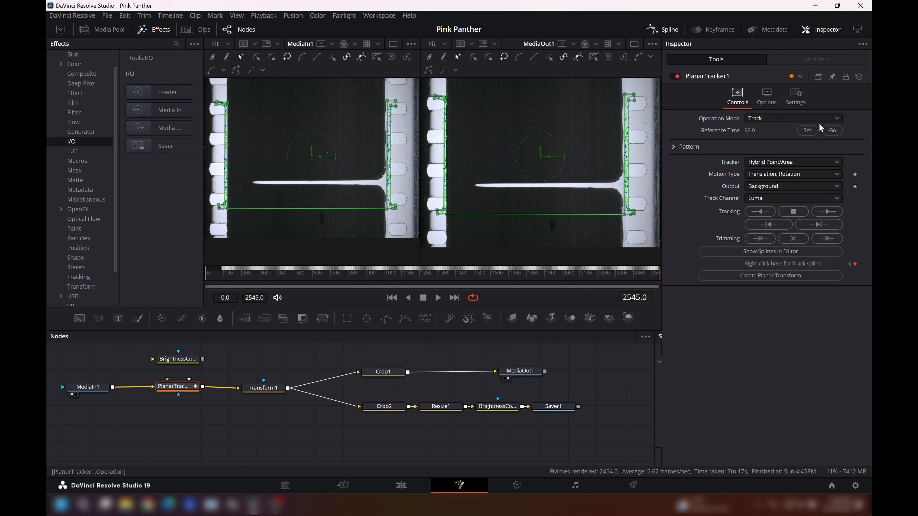
left_click(817, 121)
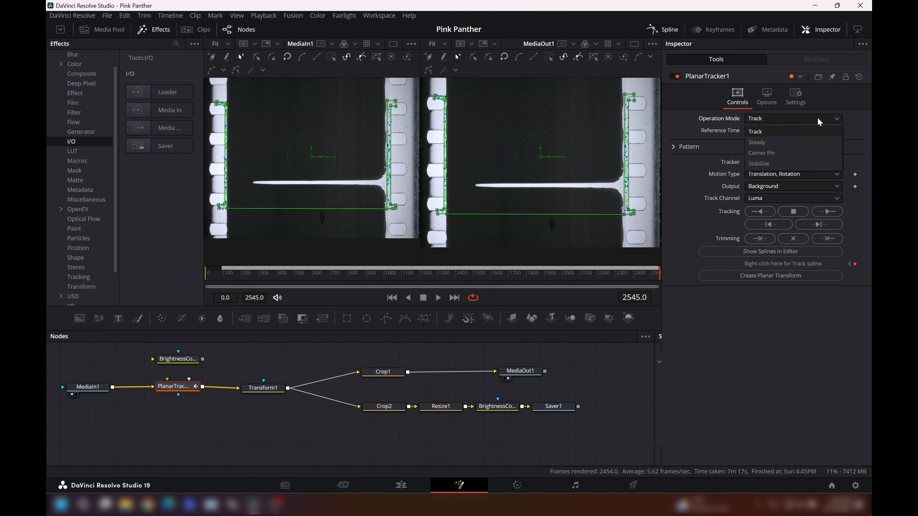
left_click(772, 141)
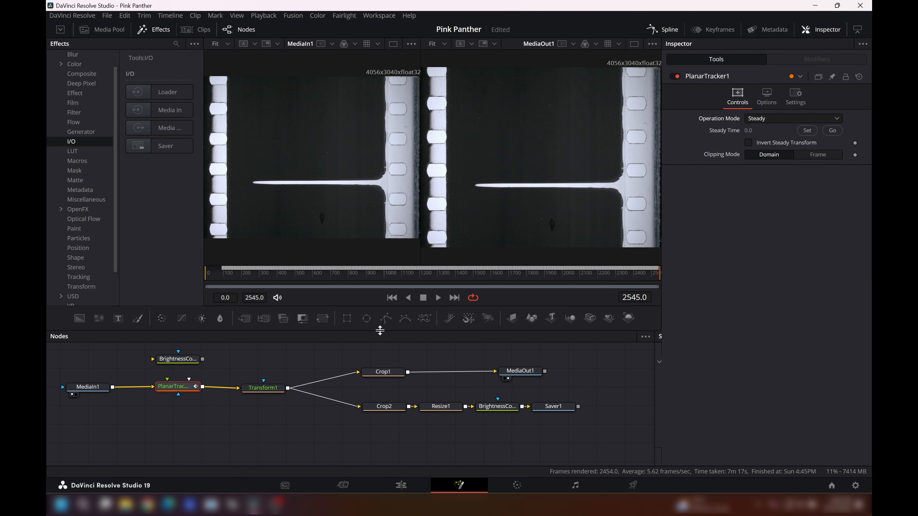
left_click_drag(576, 275, 533, 288)
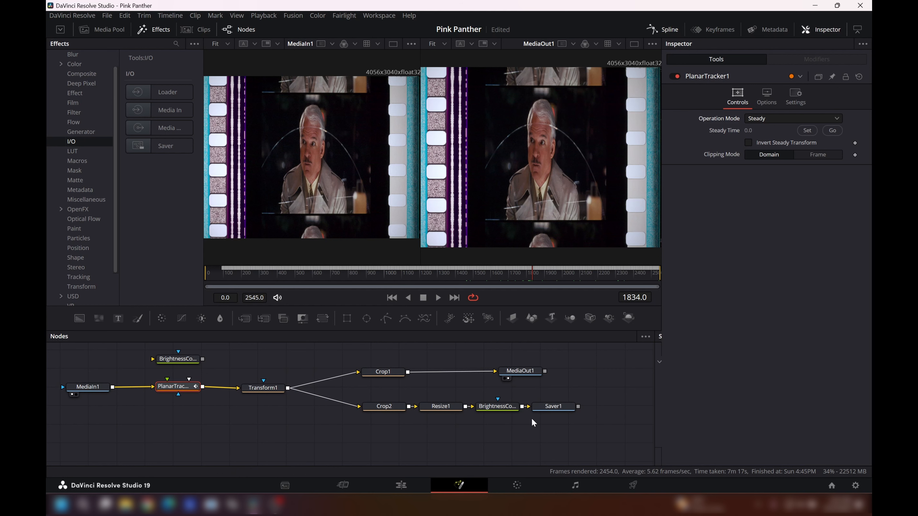
left_click(538, 414)
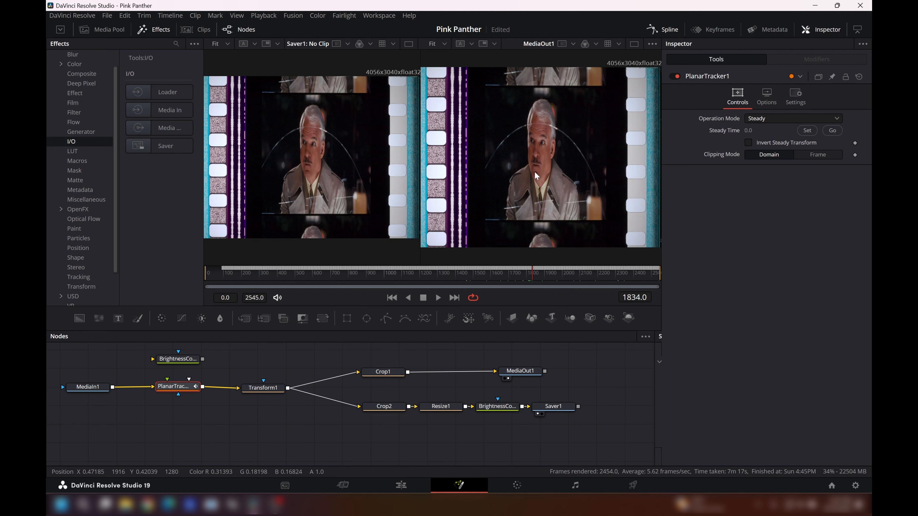
- Set Crop1's X Offset to 1110 and Y Offset to 460, checking the picture edges at frames 1529 and 1225
left_click(380, 372)
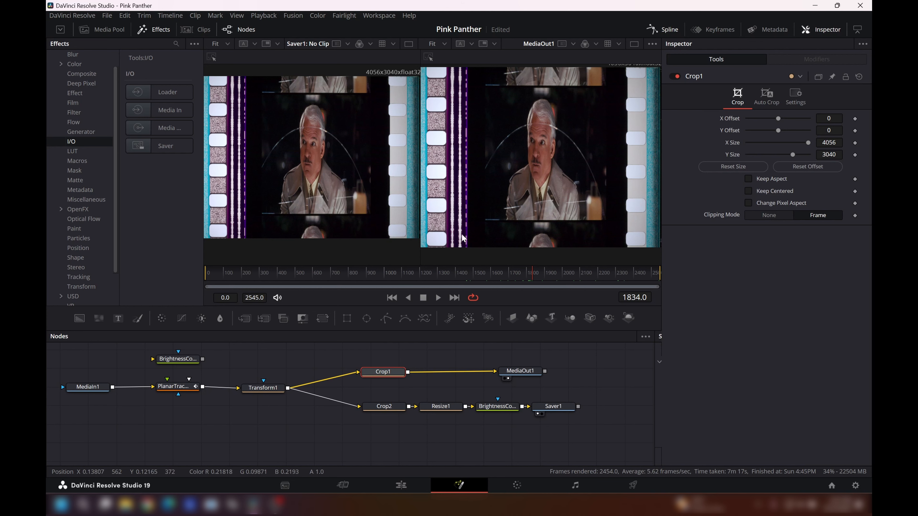
left_click_drag(531, 274, 479, 264)
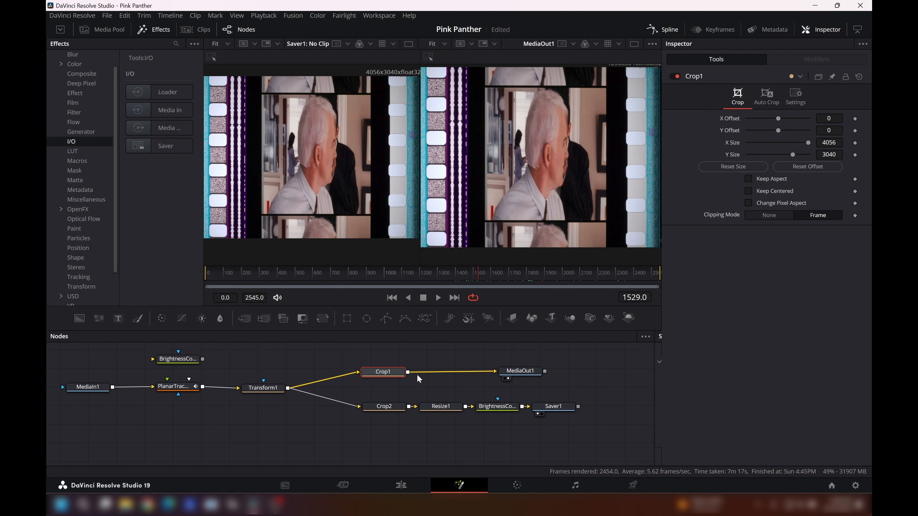
left_click_drag(779, 116, 809, 119)
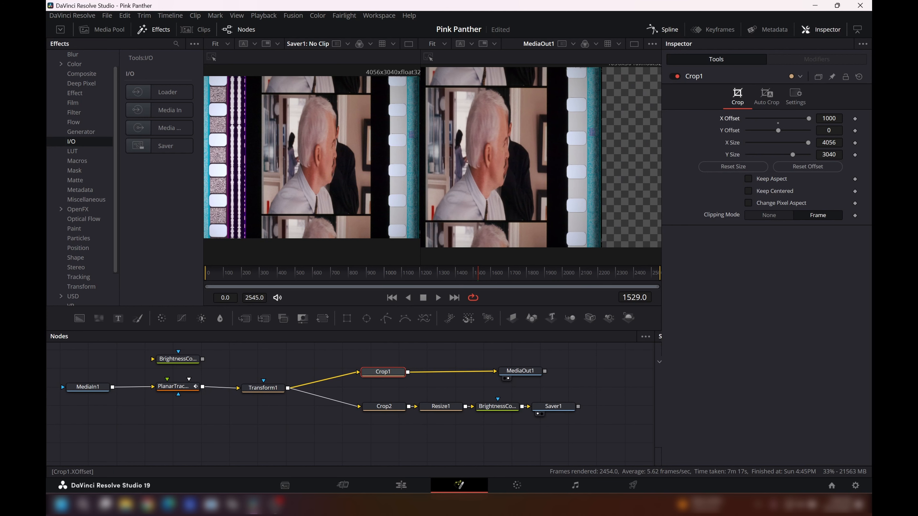
left_click(835, 118)
left_click_drag(836, 118, 820, 119)
type("1500")
key("Tab")
left_click_drag(800, 118, 793, 118)
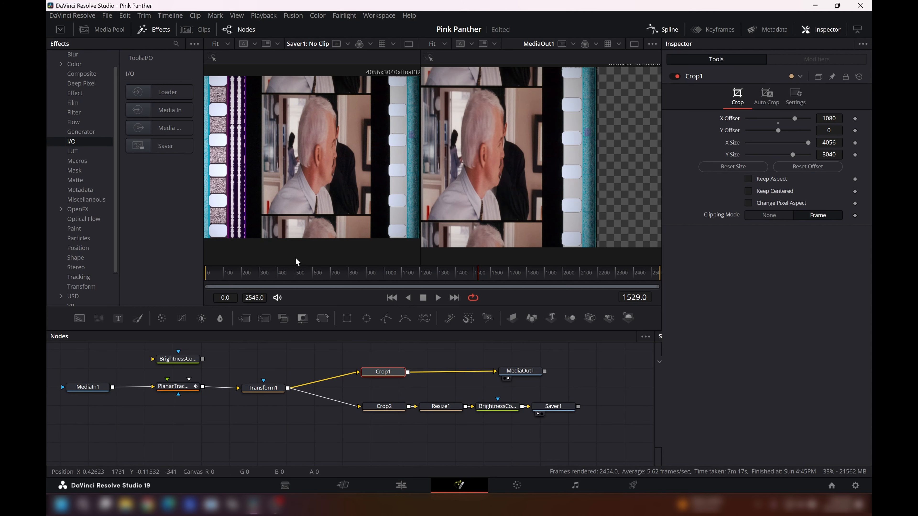
left_click_drag(479, 273, 424, 265)
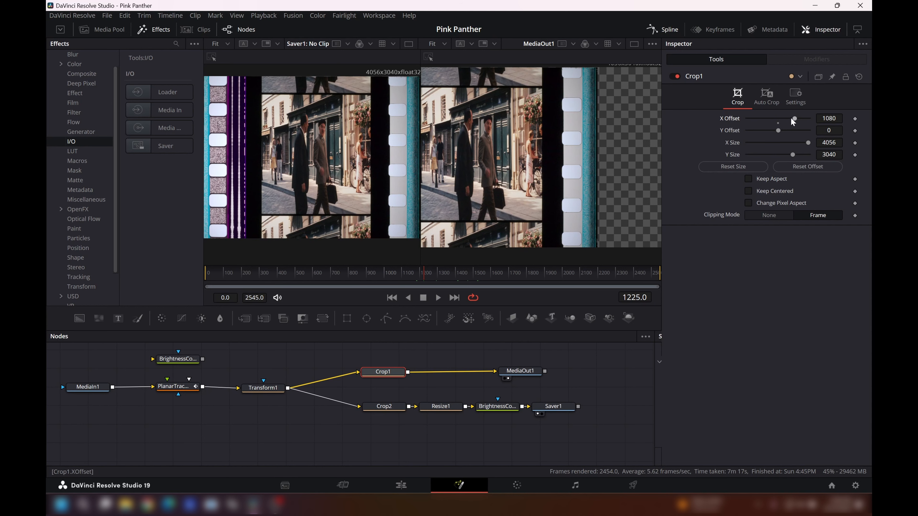
mouse_move(794, 118)
left_mouse_down()
mouse_move(784, 131)
mouse_move(792, 131)
left_mouse_up()
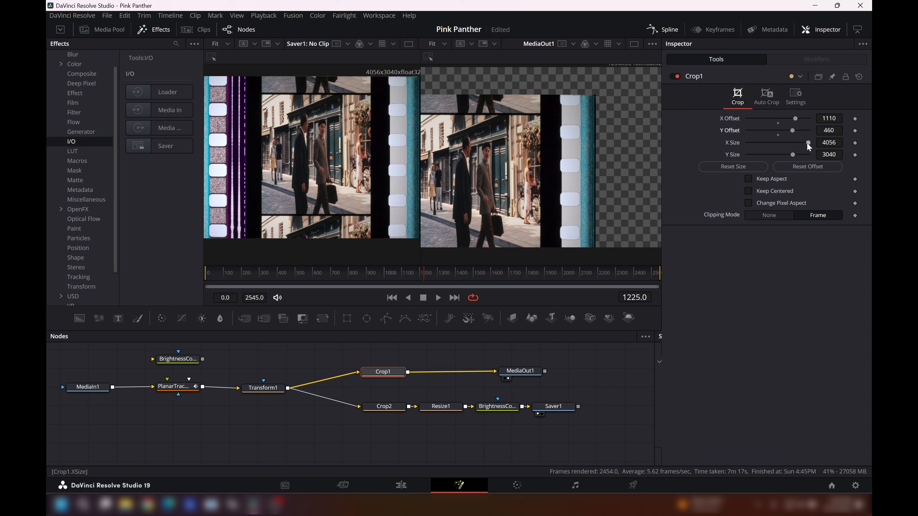
- Reduce Crop1's X Size to 2032 and Y Size to 2194 to isolate the film frame, and enable Change Pixel Aspect
left_click_drag(807, 143, 776, 141)
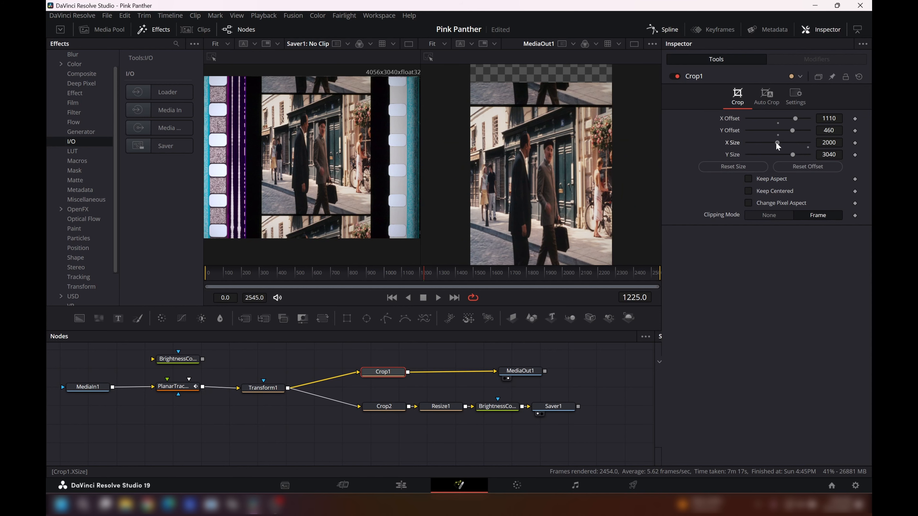
left_click_drag(776, 143, 777, 143)
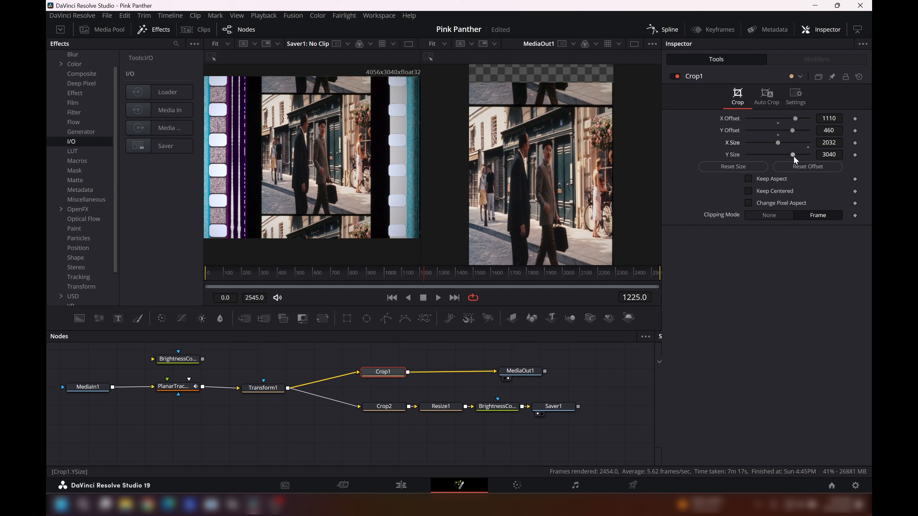
left_click_drag(793, 156, 783, 156)
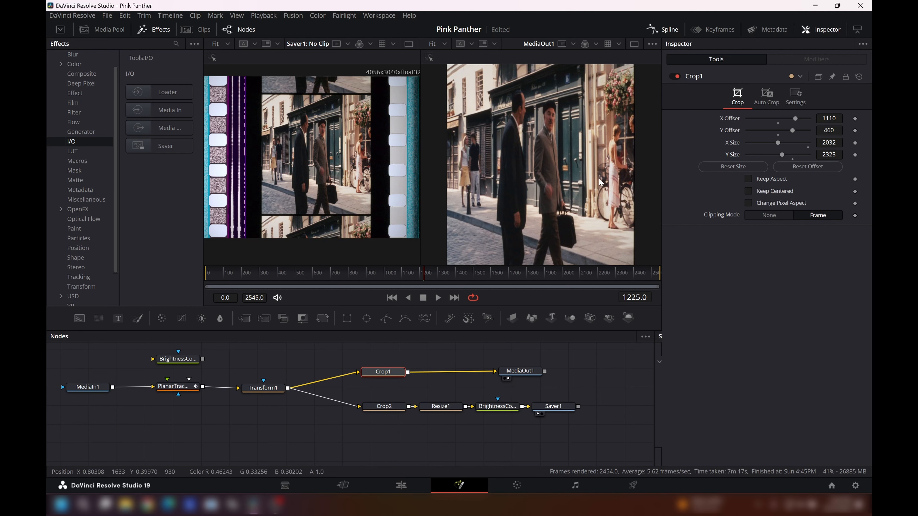
scroll(601, 176, "down", 1)
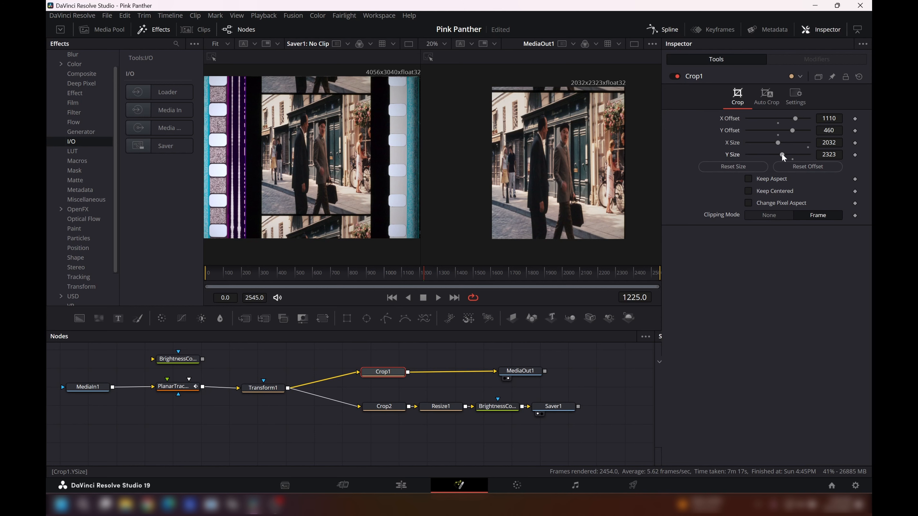
left_click_drag(782, 154, 780, 153)
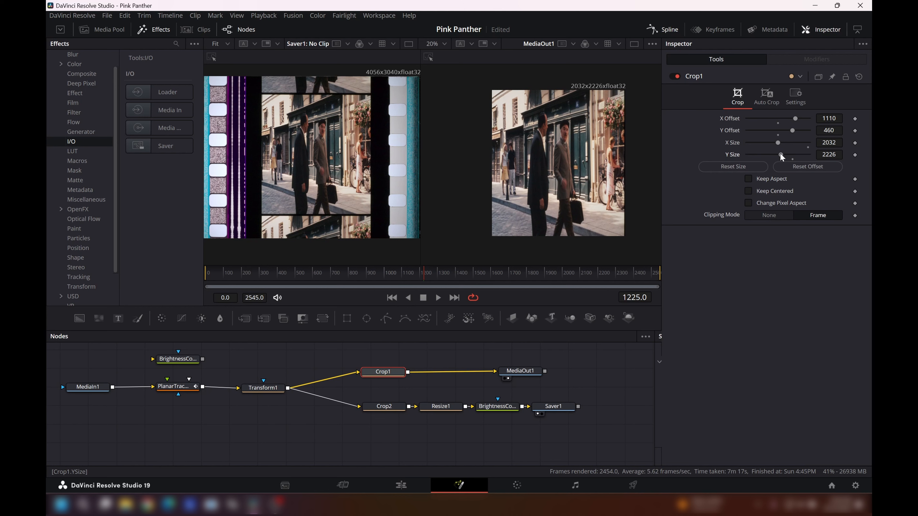
left_click_drag(780, 154, 779, 154)
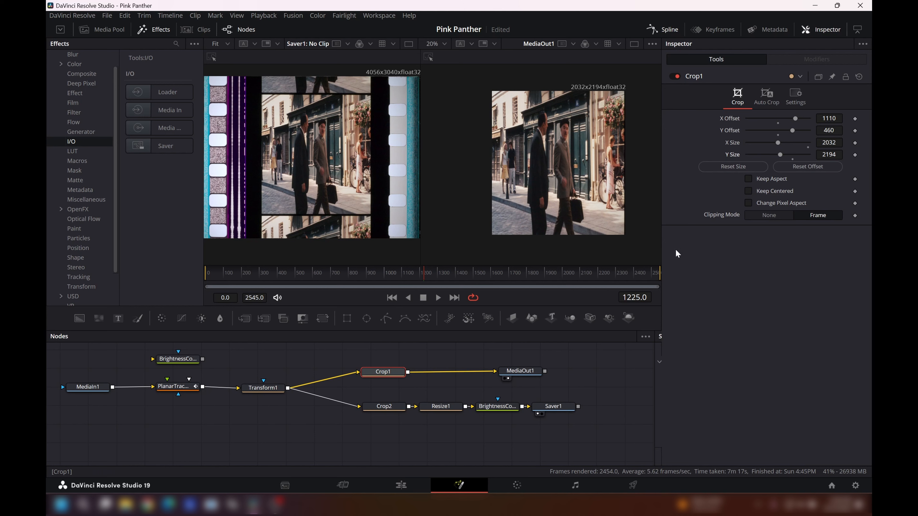
left_click(750, 202)
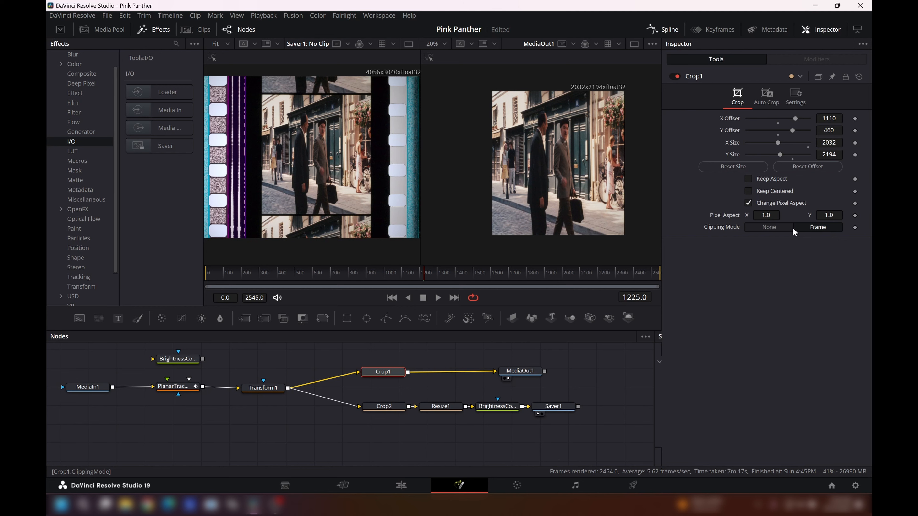
- Set Crop1's Pixel Aspect X to 2.0 to desqueeze the picture, and scale the MediaOut1 view to fit
left_click_drag(766, 215, 775, 215)
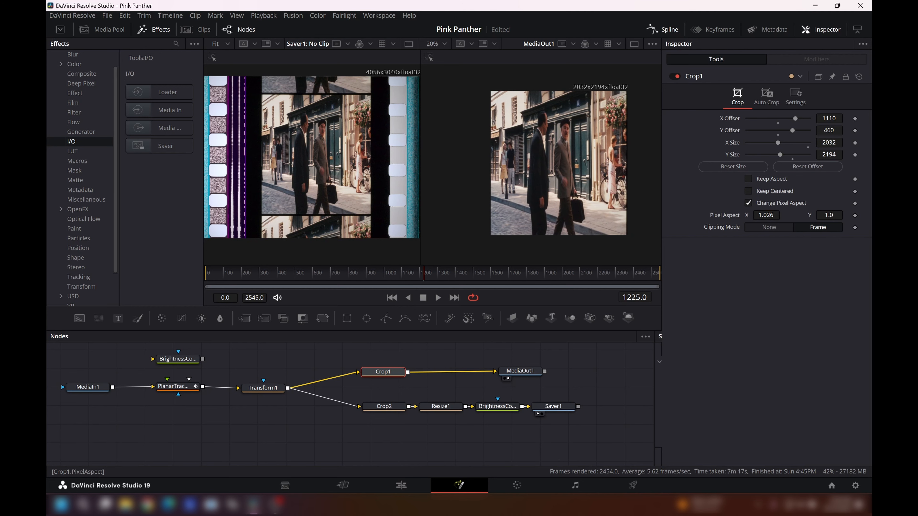
left_click(773, 215)
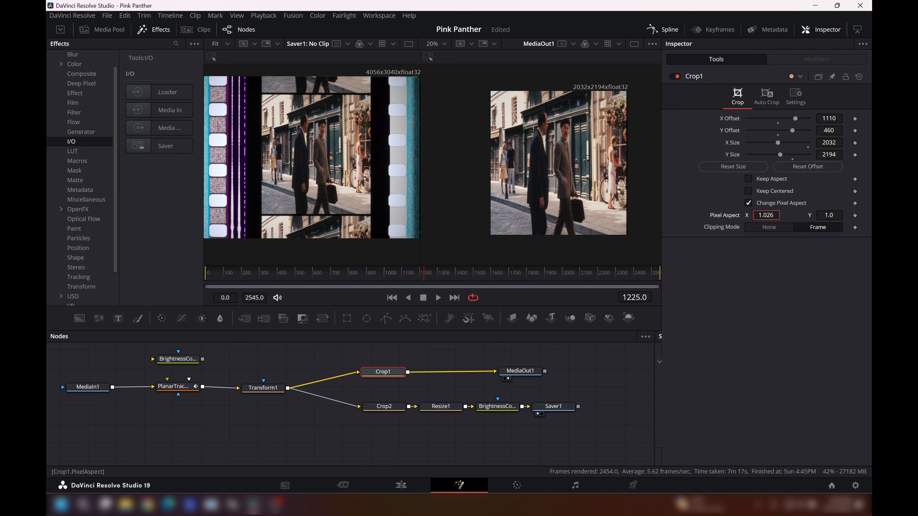
key("BackSpace")
key("BackSpace")
key("BackSpace")
key("BackSpace")
key("BackSpace")
type("2.0")
key("Tab")
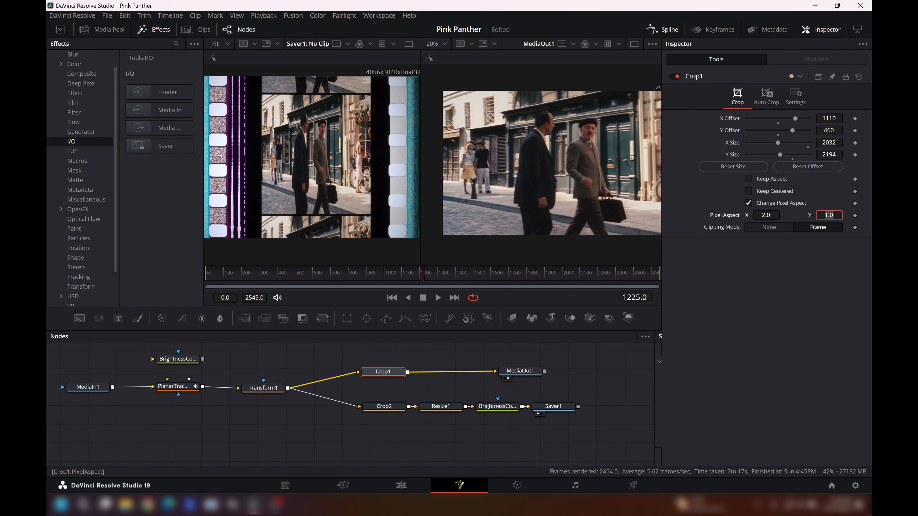
right_click(593, 158)
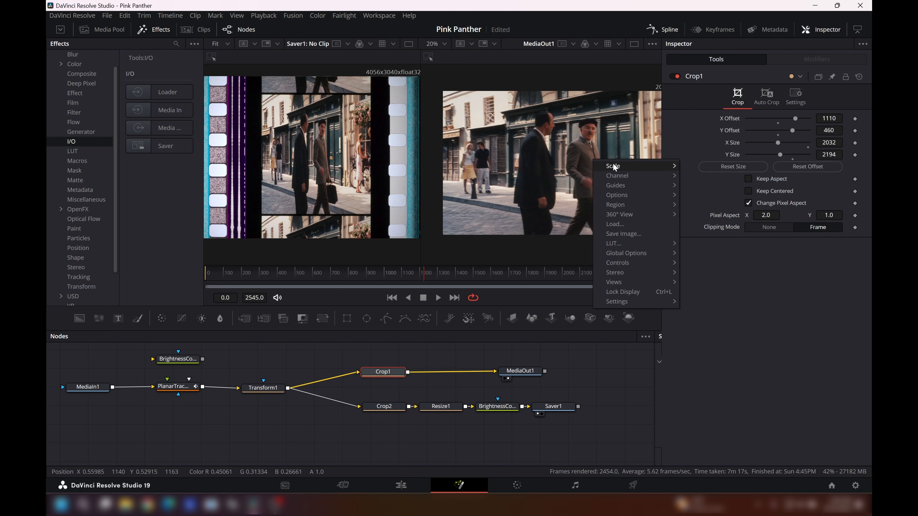
mouse_move(614, 165)
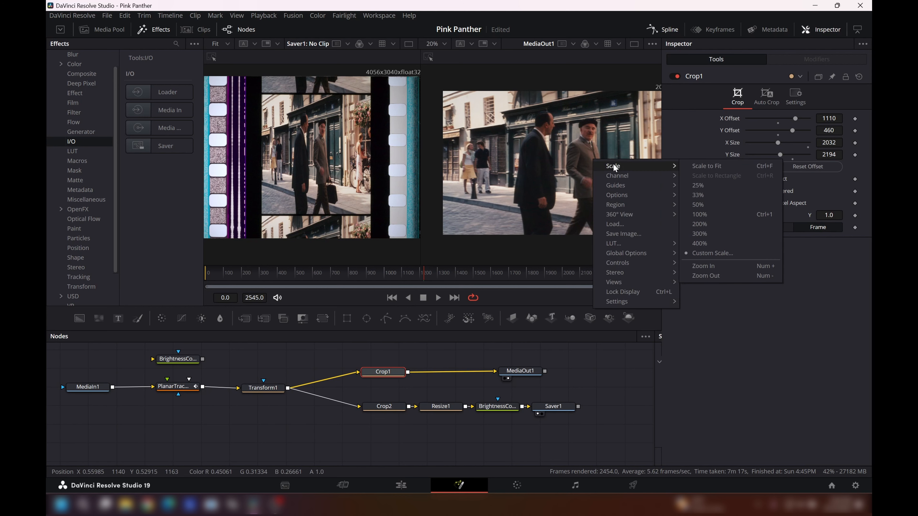
left_click(705, 166)
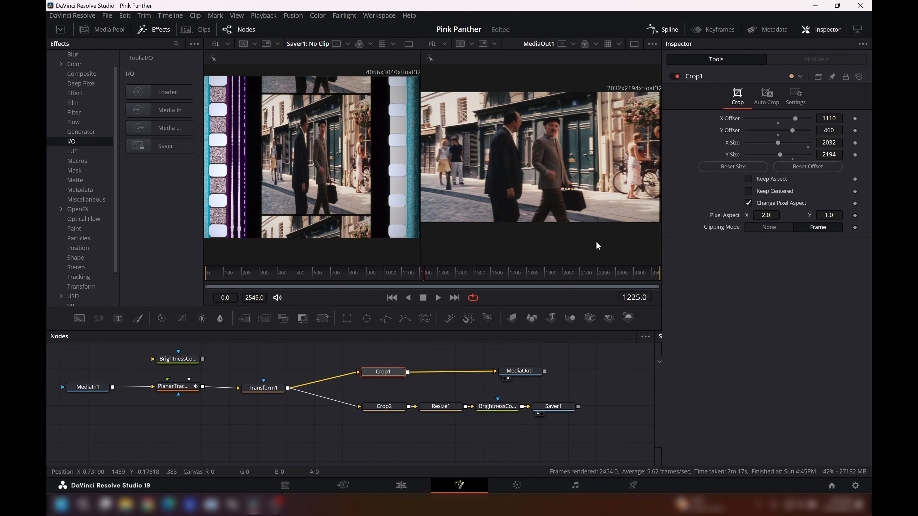
- Reduce Crop1's X Size to 1968, checking the picture proportions at frame 1374
left_click_drag(426, 278, 451, 271)
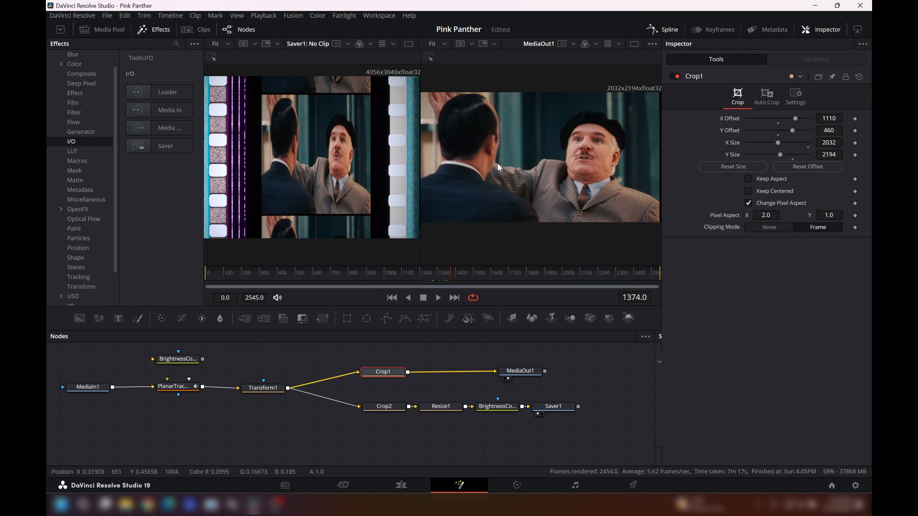
scroll(511, 152, "down", 1)
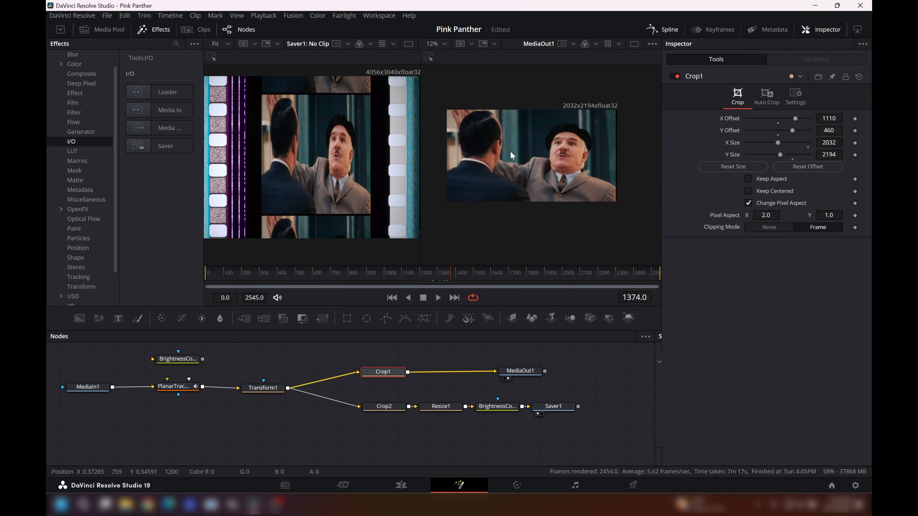
scroll(510, 151, "up", 1)
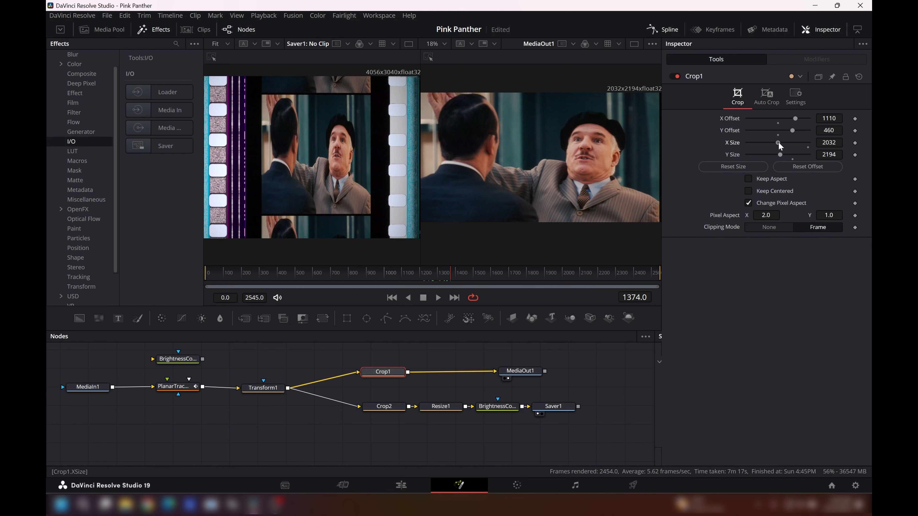
left_click_drag(778, 142, 777, 141)
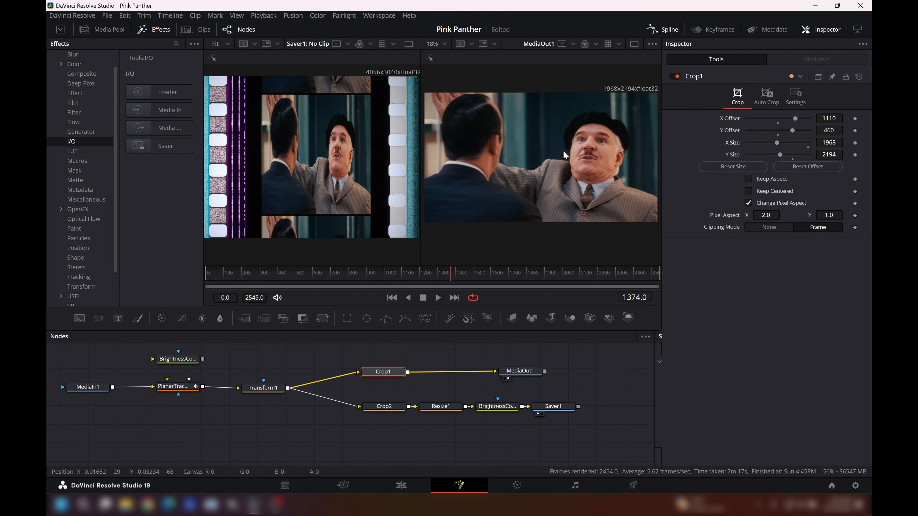
scroll(563, 151, "down", 2)
scroll(563, 150, "up", 2)
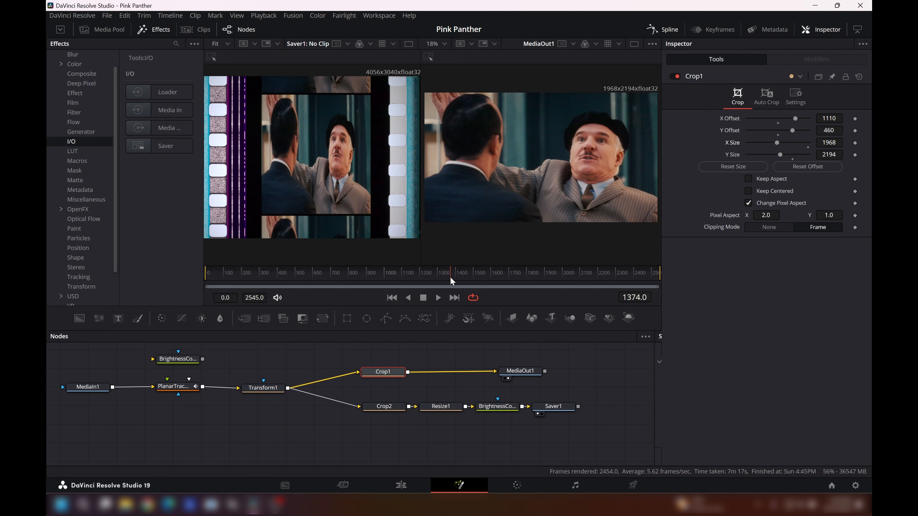
- Play the stabilised, cropped footage from frame 2018 and stop at frame 2125 to check its steadiness
left_click_drag(450, 277, 555, 271)
left_click_drag(563, 275, 565, 273)
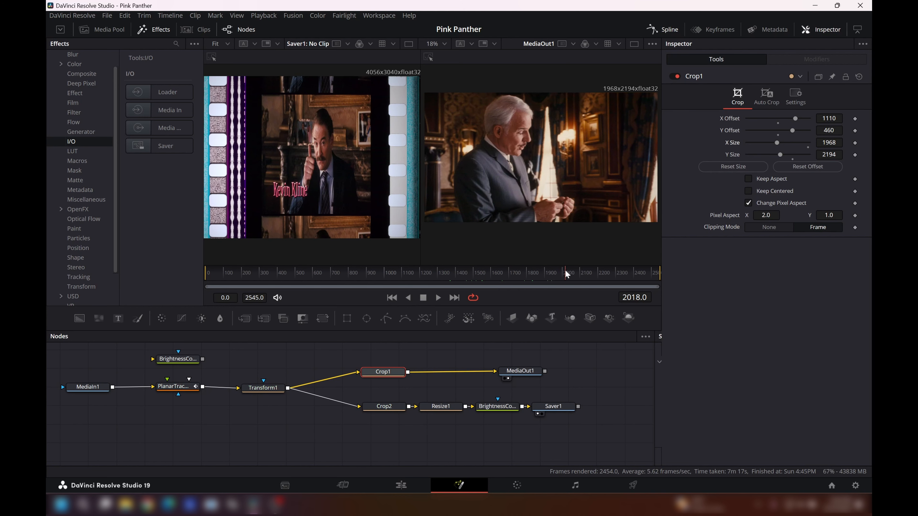
left_click(438, 298)
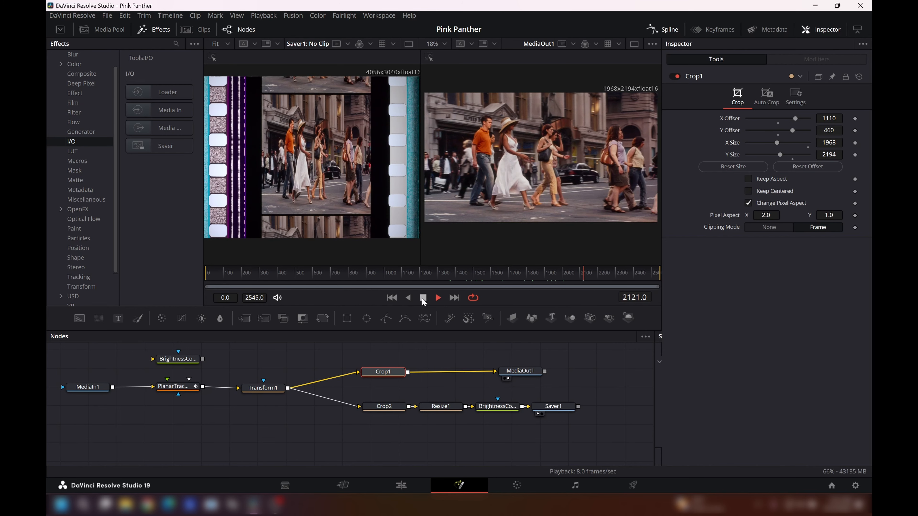
left_click(423, 299)
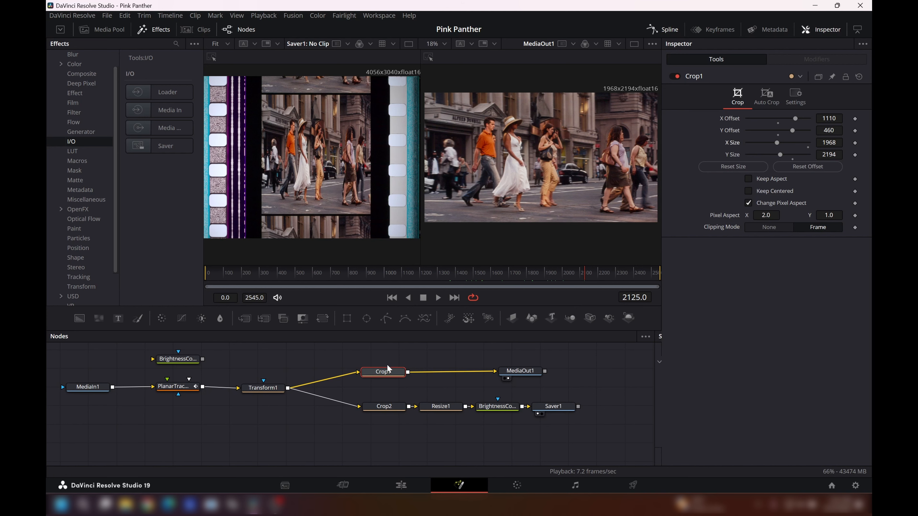
- Set Crop2's X Offset to 220, Y Offset to 20 and X Size to 1033 to isolate the optical soundtrack area
left_click(386, 407)
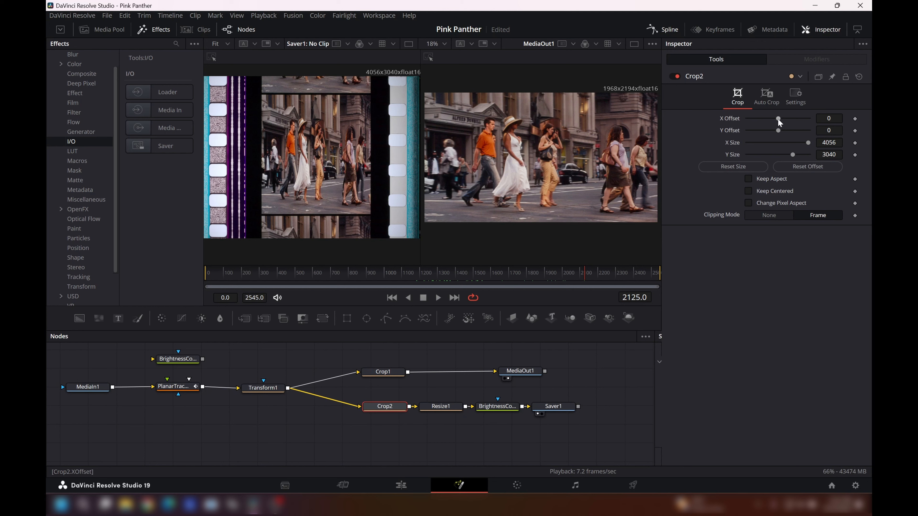
mouse_move(778, 118)
left_mouse_down()
mouse_move(786, 121)
mouse_move(779, 134)
left_mouse_up()
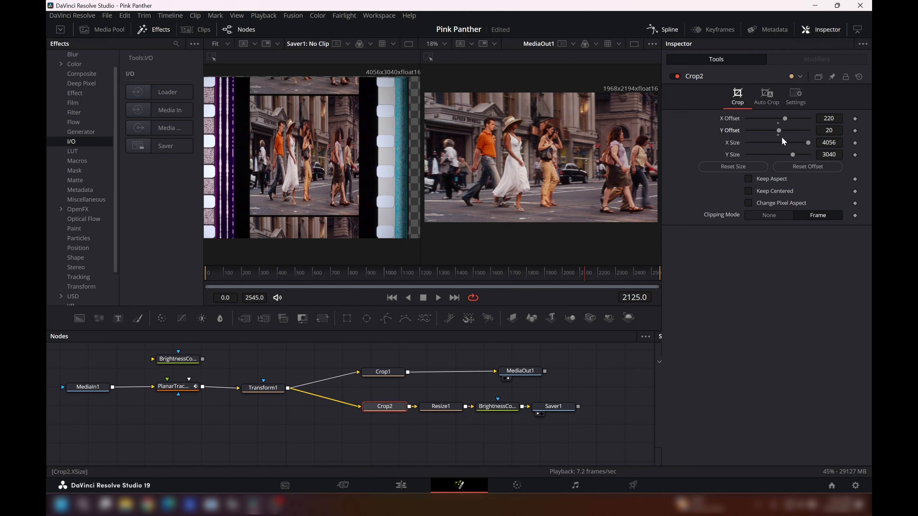
left_click_drag(809, 142, 765, 148)
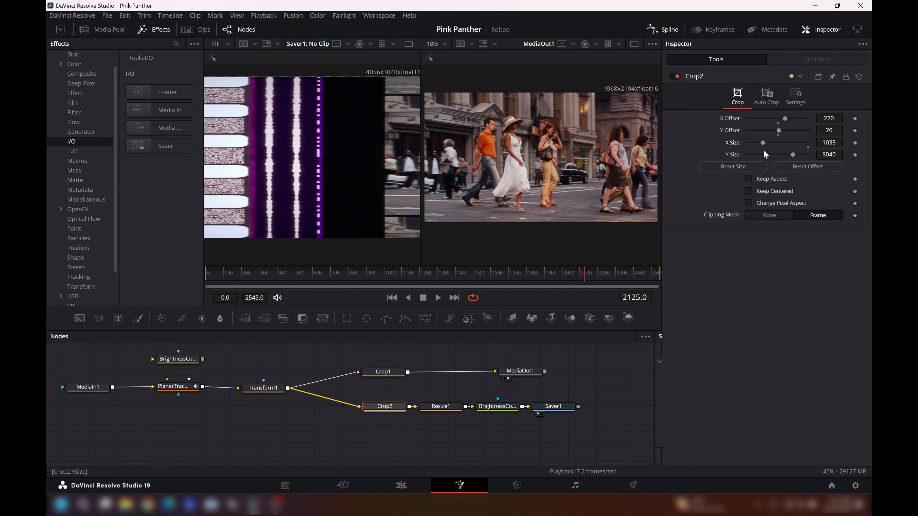
- Inspect Transform1's angle setting and delete the Transform1 node between PlanarTracker1 and the two Crop nodes
left_click(263, 388)
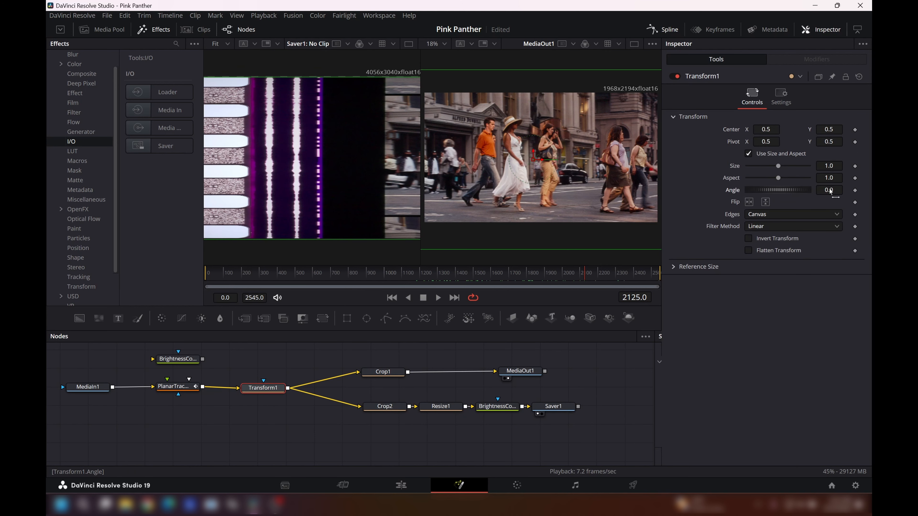
left_click_drag(830, 191, 831, 191)
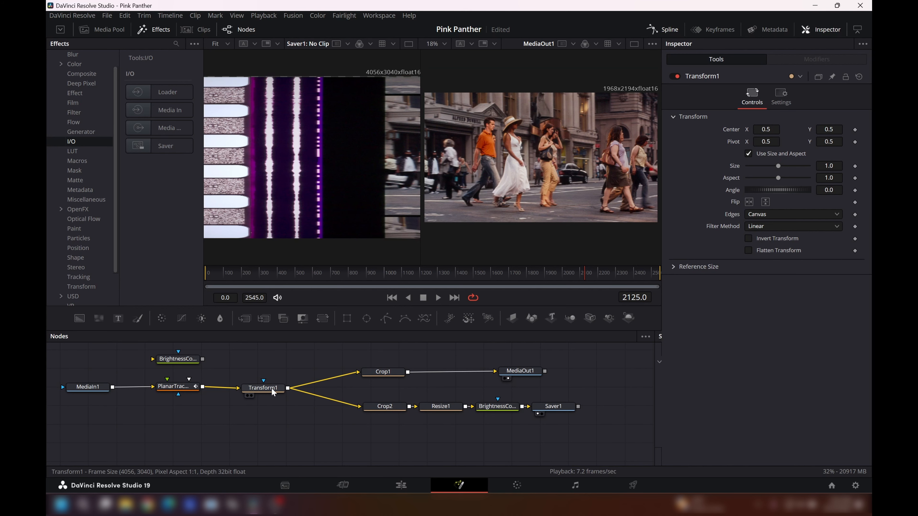
right_click(272, 395)
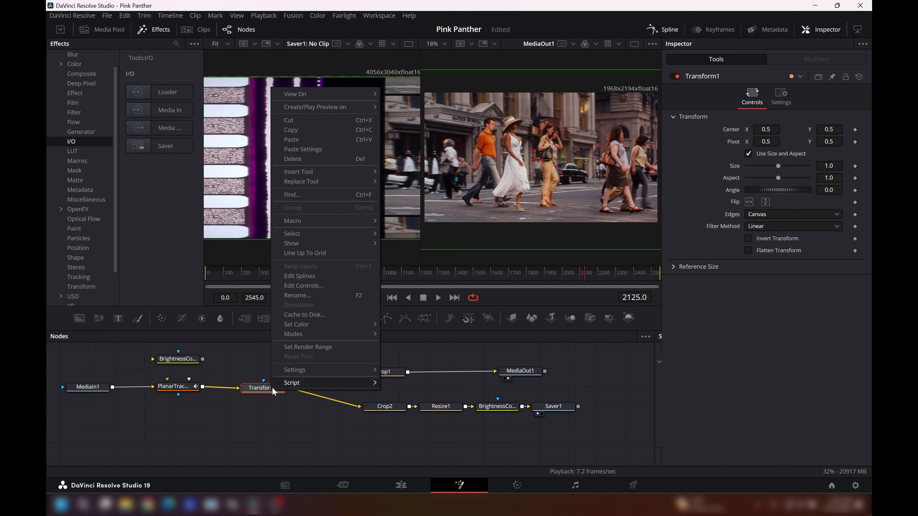
left_click(325, 159)
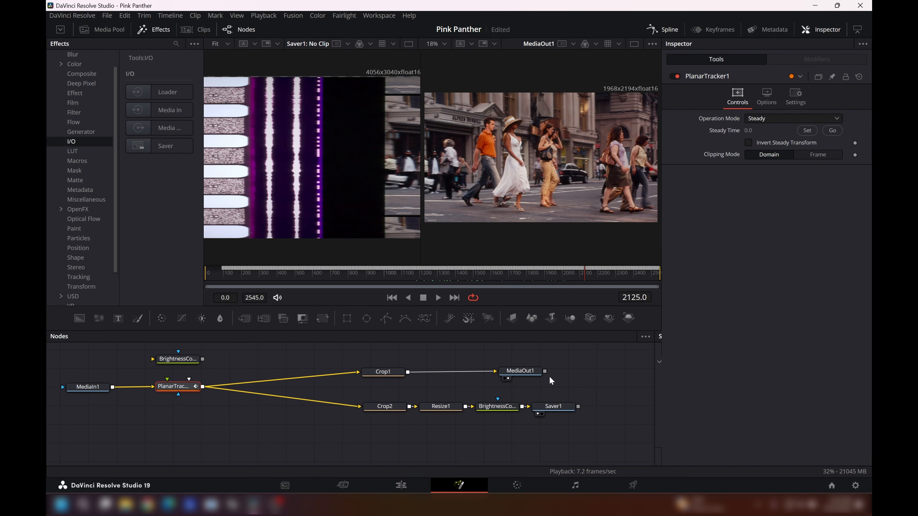